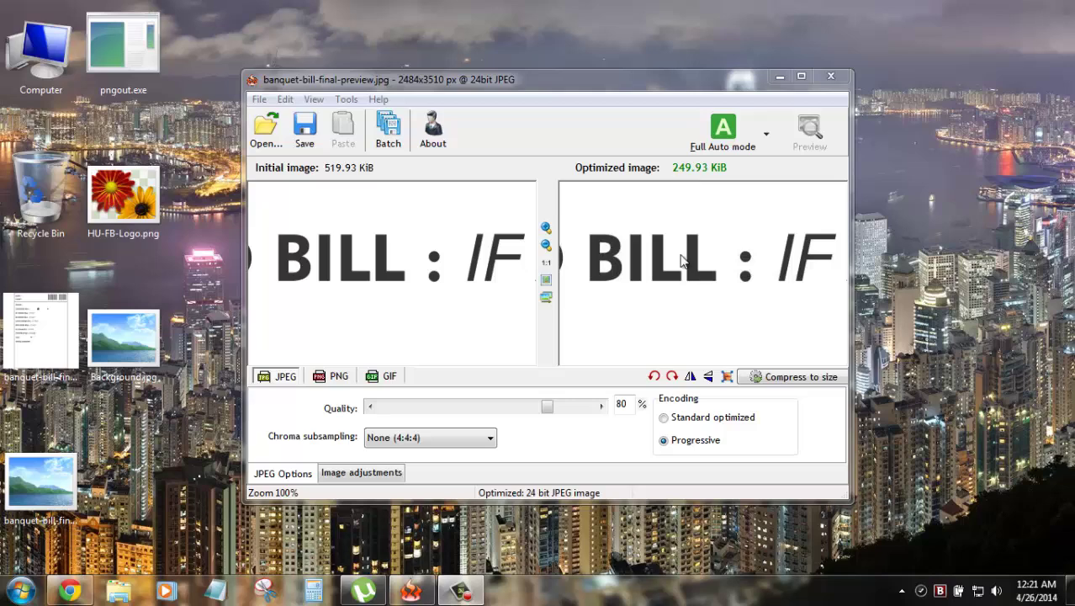
Step: Compare the FOOD BILL text in both previews, then save the optimized JPEG over the original
{"action": "left_click_drag", "start_coordinate": [665, 252], "coordinate": [762, 269]}
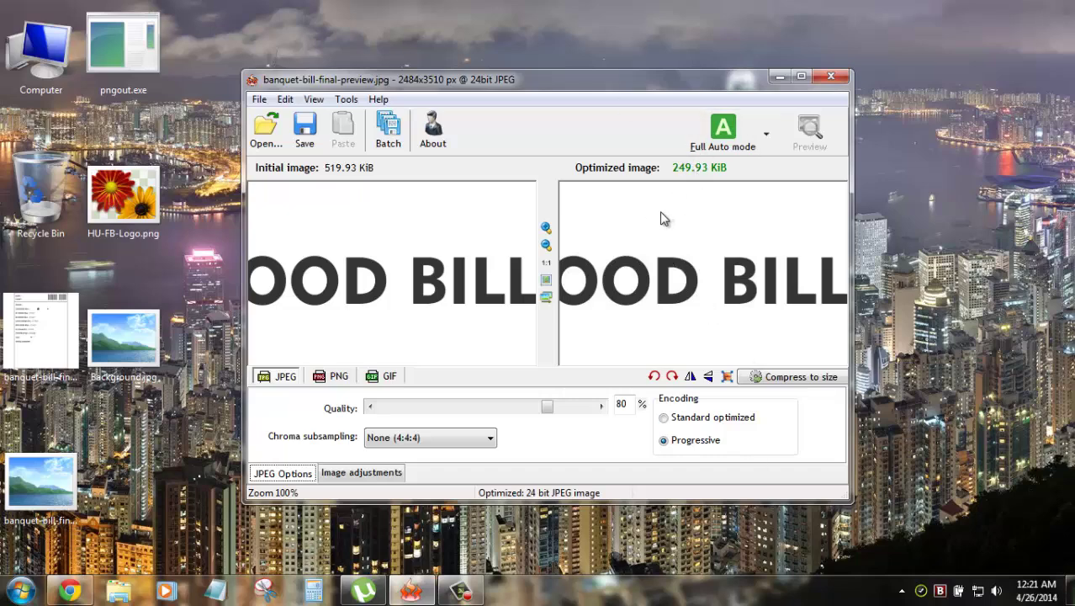
{"action": "left_click_drag", "start_coordinate": [660, 211], "coordinate": [385, 262]}
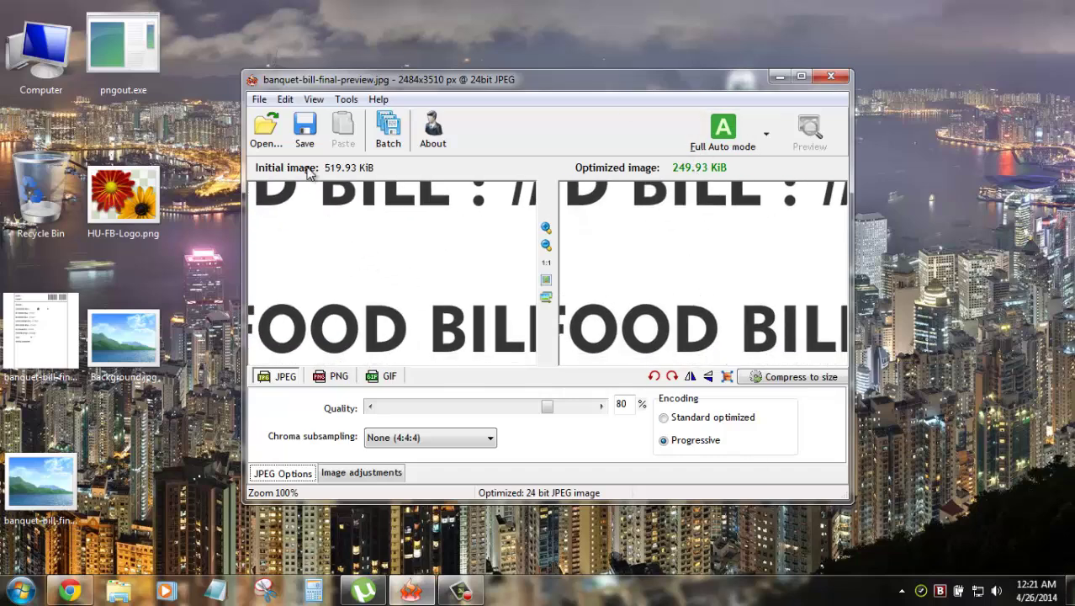
{"action": "left_click", "coordinate": [305, 130]}
{"action": "left_click", "coordinate": [583, 323]}
Step: Check the saved banquet-bill-final-preview.jpg in Windows Photo Viewer, then close the viewer
{"action": "left_click", "coordinate": [32, 478]}
{"action": "double_click", "coordinate": [32, 478]}
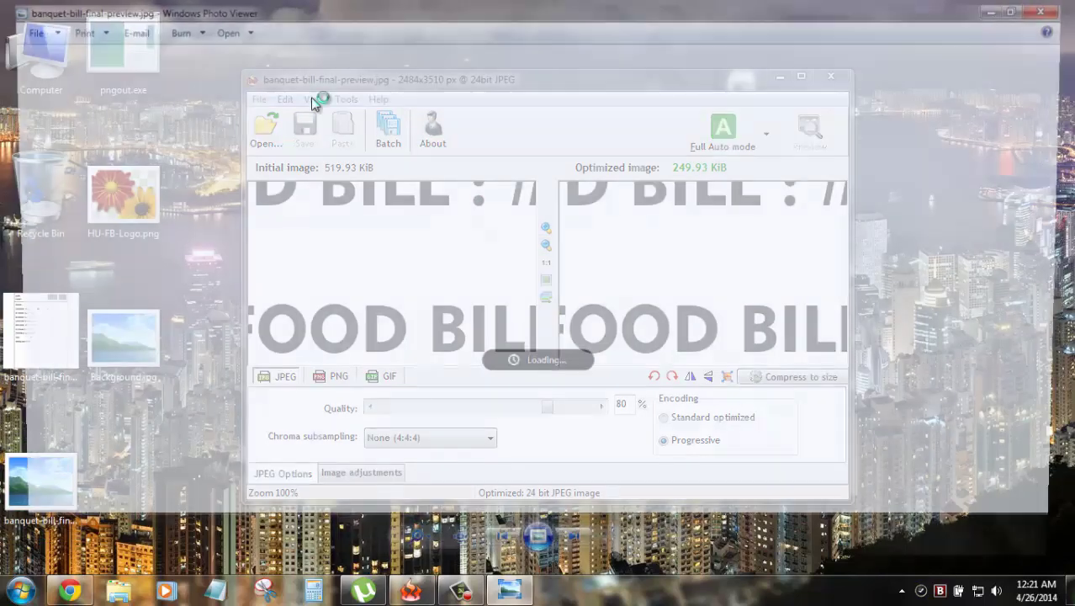
{"action": "left_click", "coordinate": [1070, 6]}
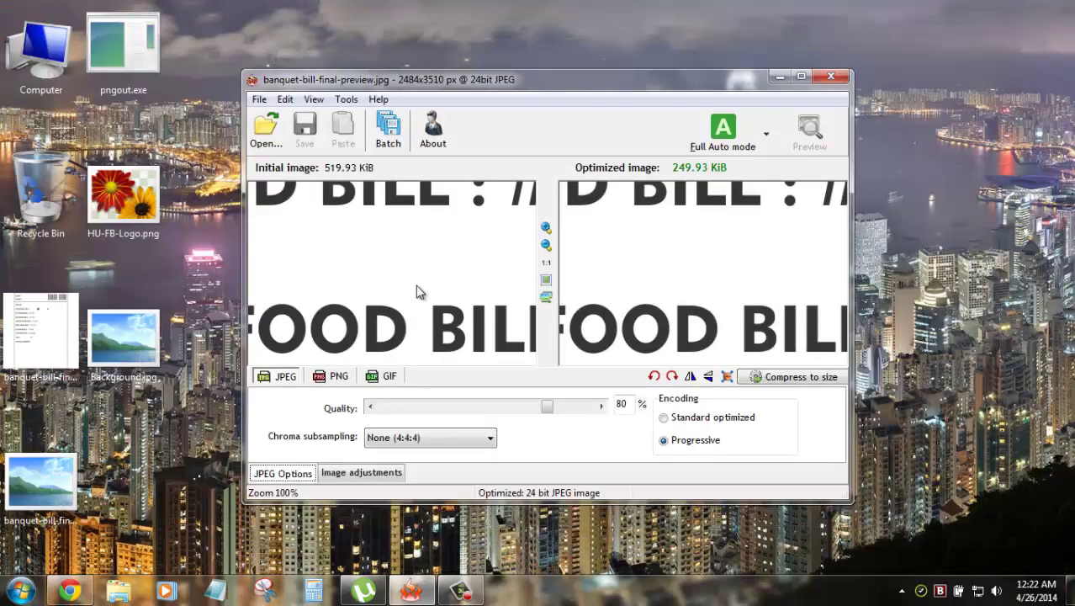
Step: Preview Background.jpg from the desktop, then drag it into RIOT for optimization
{"action": "double_click", "coordinate": [126, 325]}
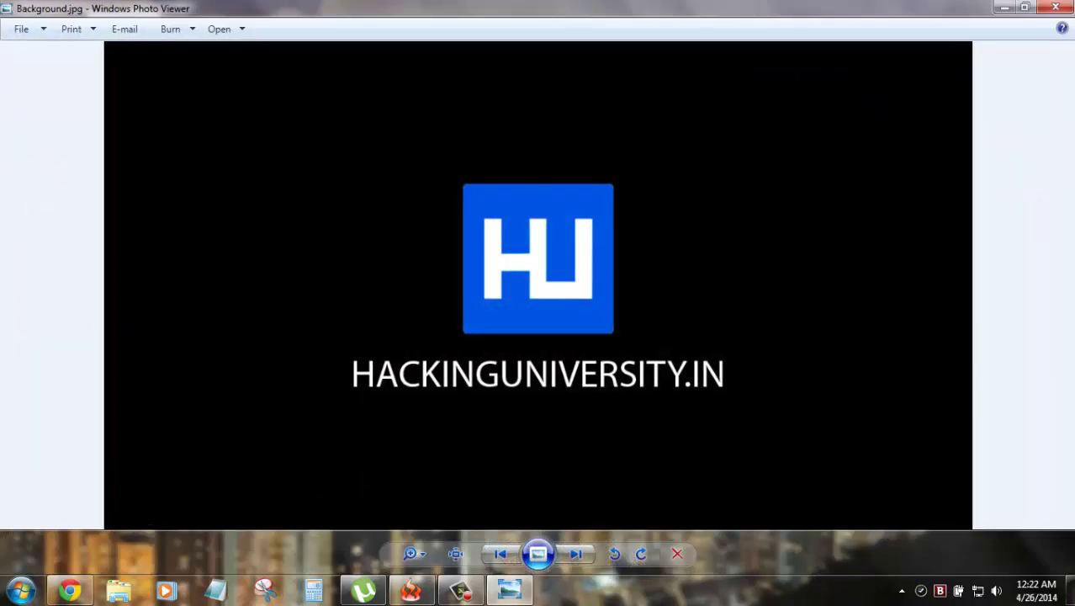
{"action": "left_click", "coordinate": [1054, 7]}
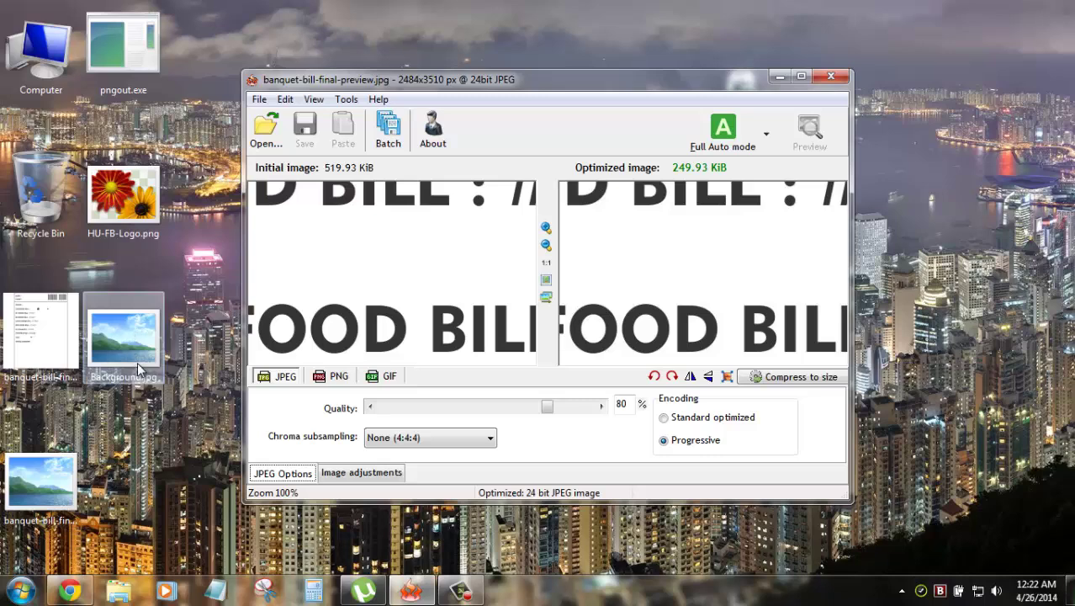
{"action": "left_click", "coordinate": [124, 339]}
{"action": "left_click_drag", "start_coordinate": [124, 338], "coordinate": [378, 282]}
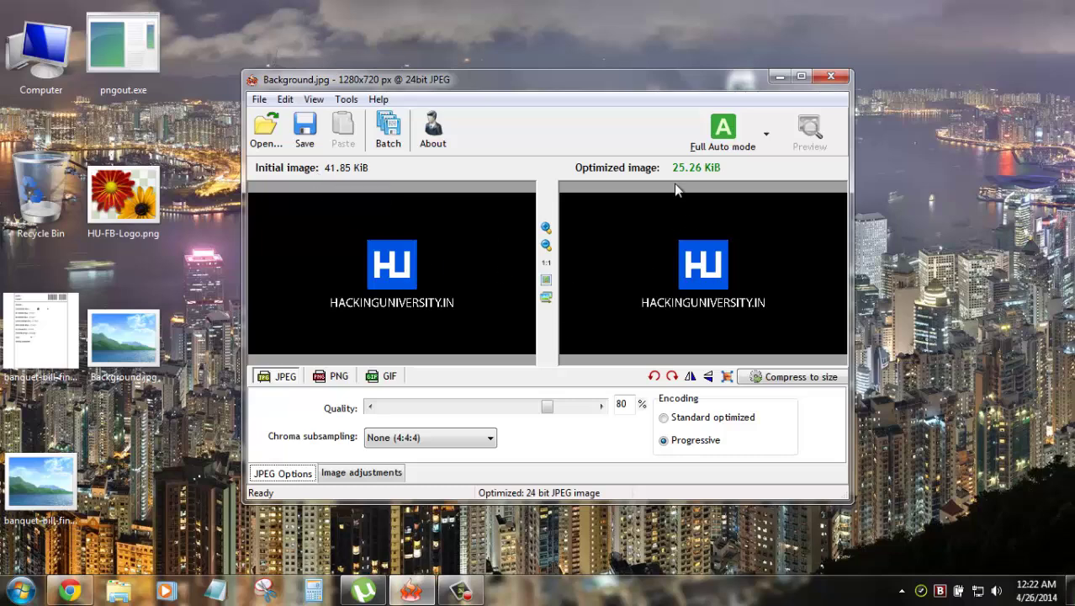
Step: View both Background.jpg previews at 1:1 with the HU logo centred
{"action": "left_click", "coordinate": [546, 262]}
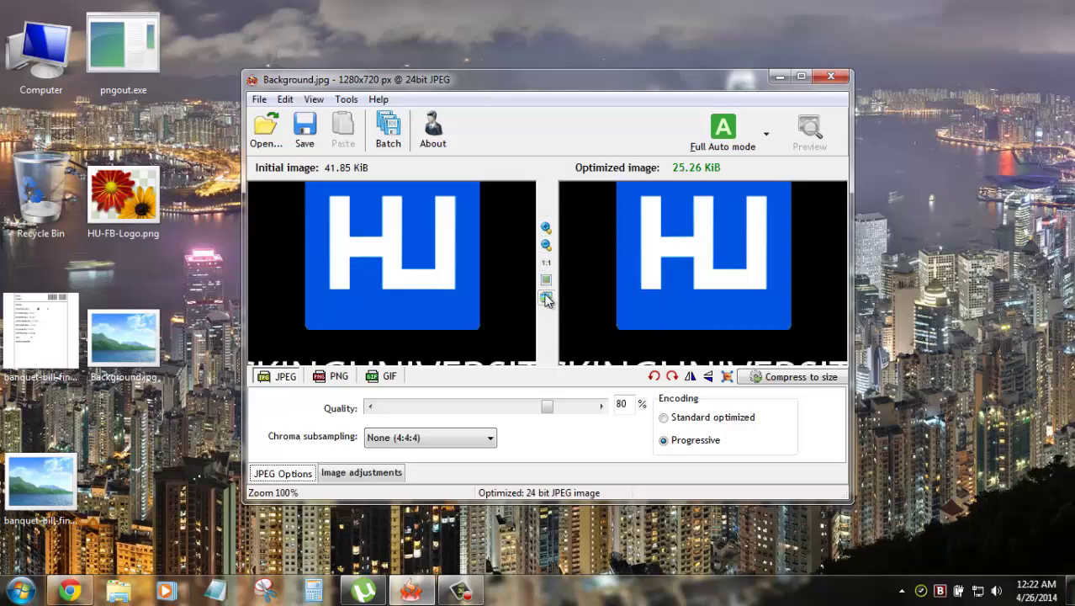
{"action": "left_click_drag", "start_coordinate": [635, 233], "coordinate": [597, 335]}
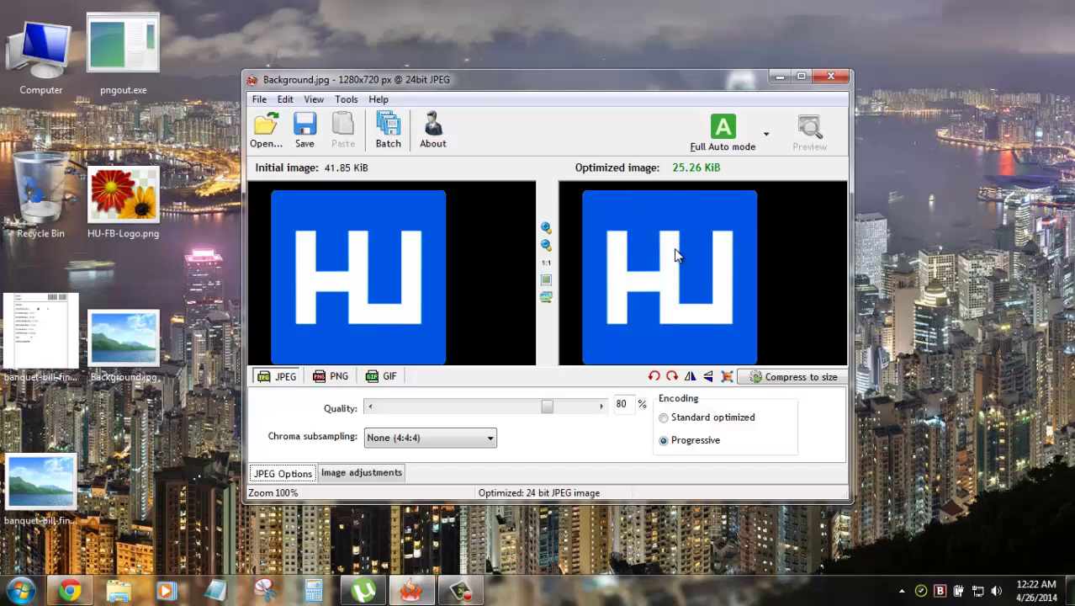
{"action": "left_click_drag", "start_coordinate": [678, 255], "coordinate": [703, 256]}
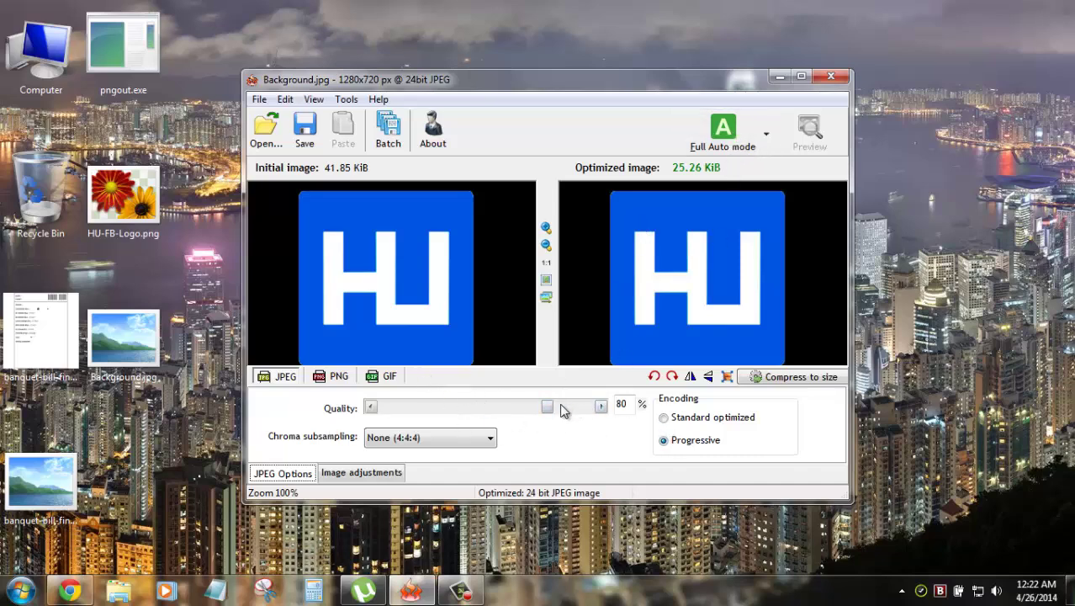
{"action": "left_click_drag", "start_coordinate": [549, 409], "coordinate": [503, 410]}
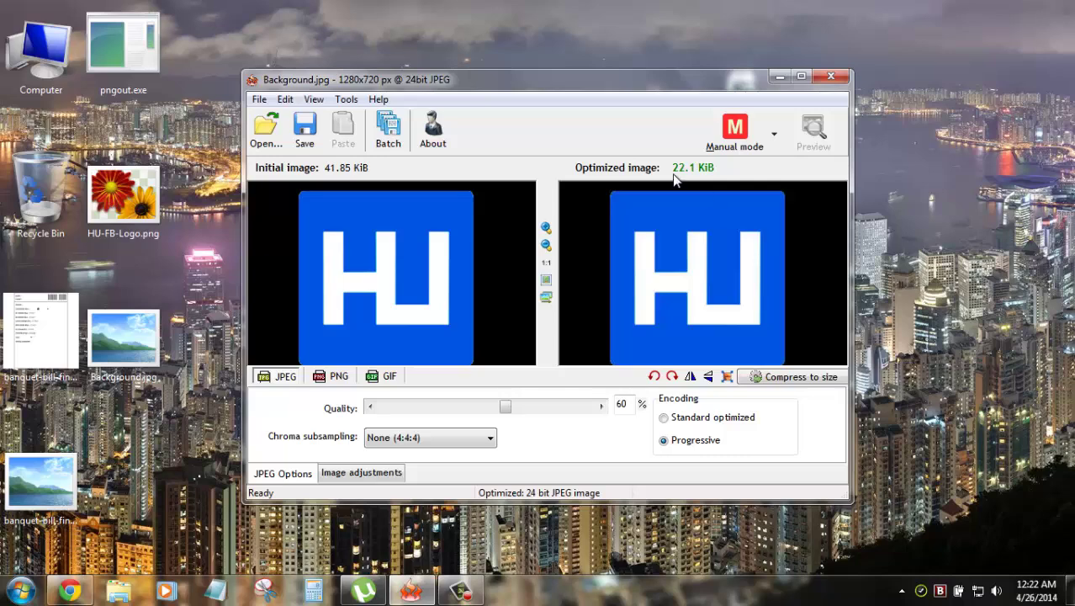
{"action": "scroll", "coordinate": [688, 270], "scroll_direction": "up", "scroll_amount": 2}
{"action": "scroll", "coordinate": [687, 290], "scroll_direction": "down", "scroll_amount": 2}
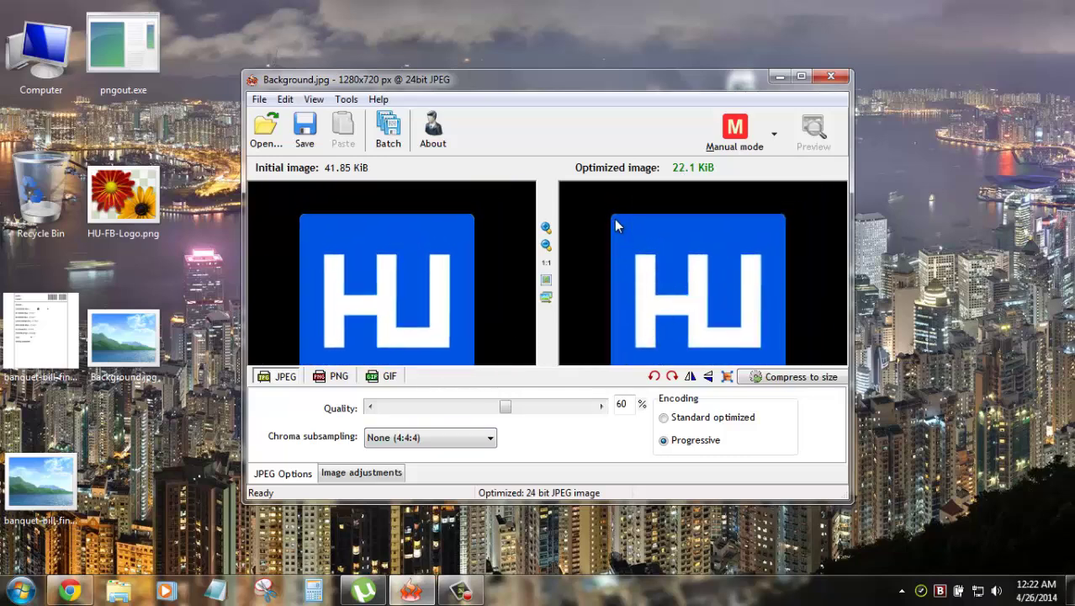
{"action": "left_click_drag", "start_coordinate": [616, 226], "coordinate": [624, 244]}
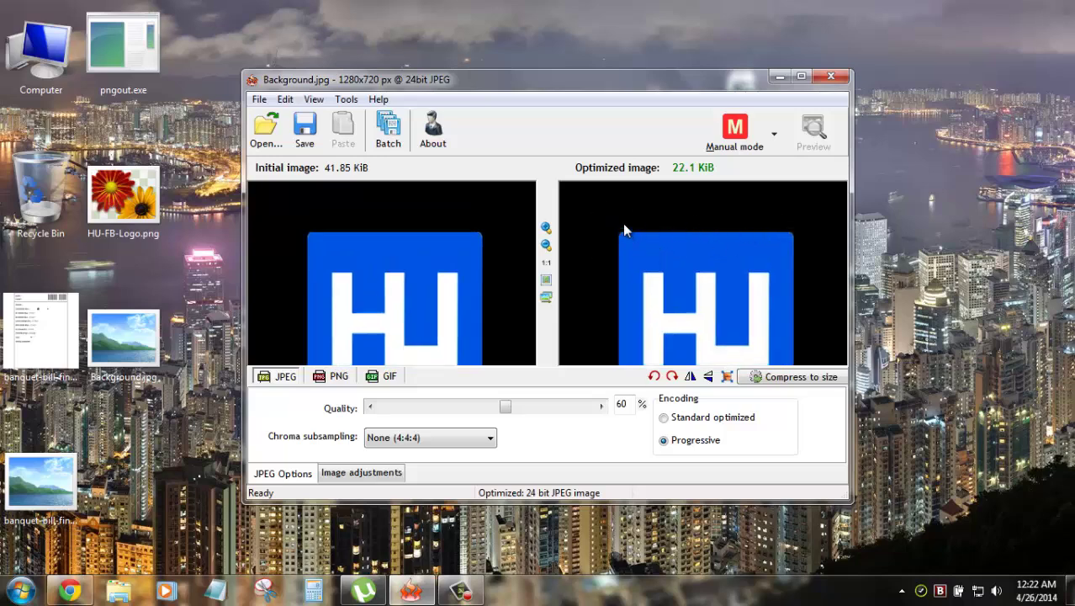
{"action": "left_click_drag", "start_coordinate": [505, 407], "coordinate": [454, 407]}
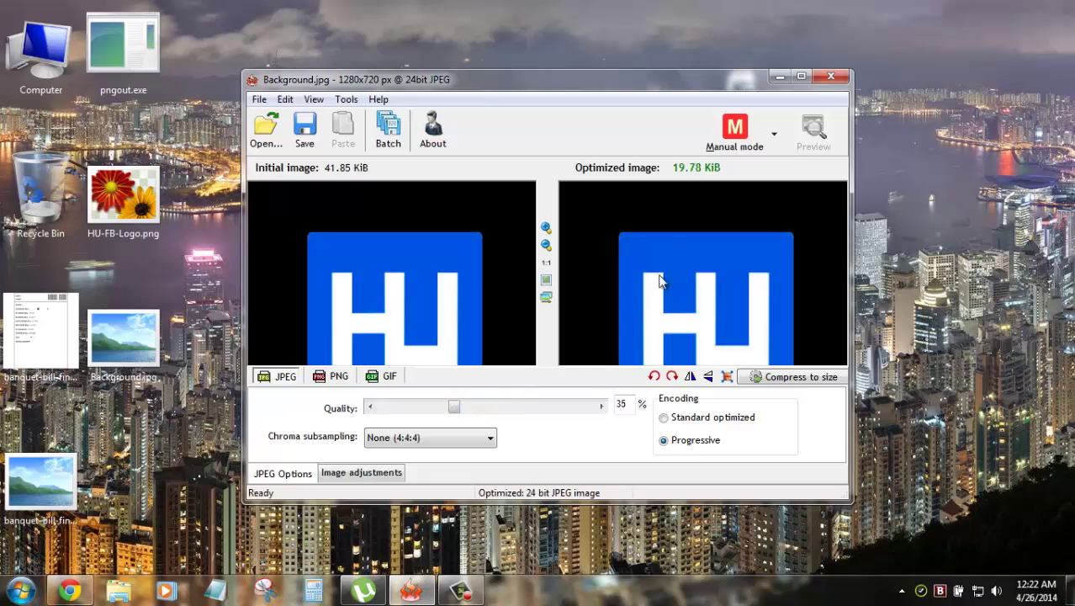
{"action": "mouse_move", "coordinate": [658, 290]}
{"action": "left_mouse_down"}
{"action": "mouse_move", "coordinate": [660, 300]}
{"action": "mouse_move", "coordinate": [664, 204]}
{"action": "mouse_move", "coordinate": [687, 279]}
{"action": "mouse_move", "coordinate": [662, 272]}
{"action": "mouse_move", "coordinate": [643, 296]}
{"action": "left_mouse_up"}
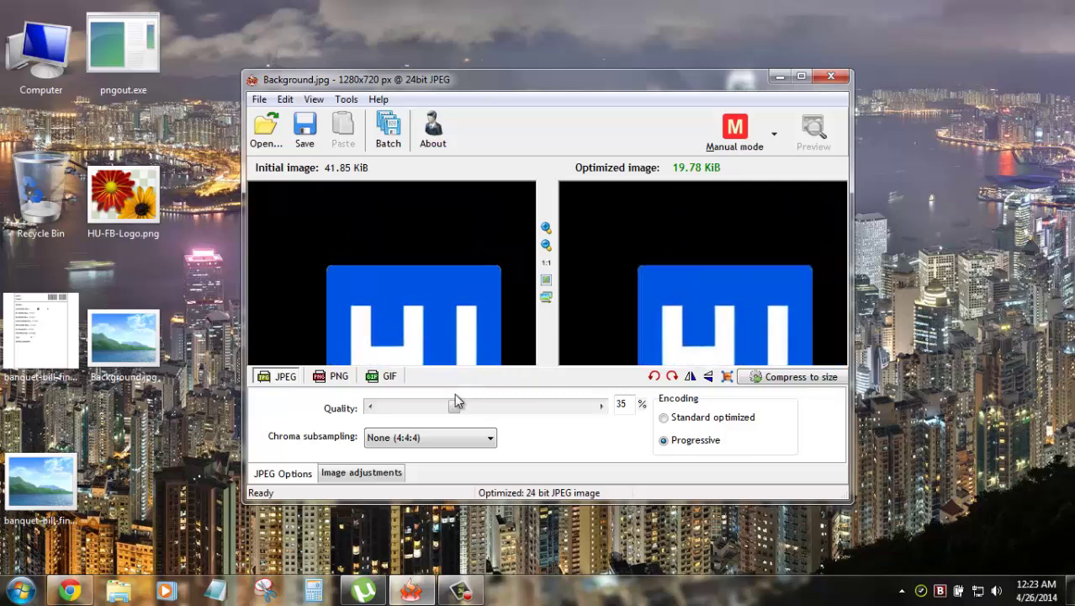
{"action": "left_click", "coordinate": [774, 145]}
{"action": "left_click", "coordinate": [748, 168]}
{"action": "left_click_drag", "start_coordinate": [720, 281], "coordinate": [708, 240]}
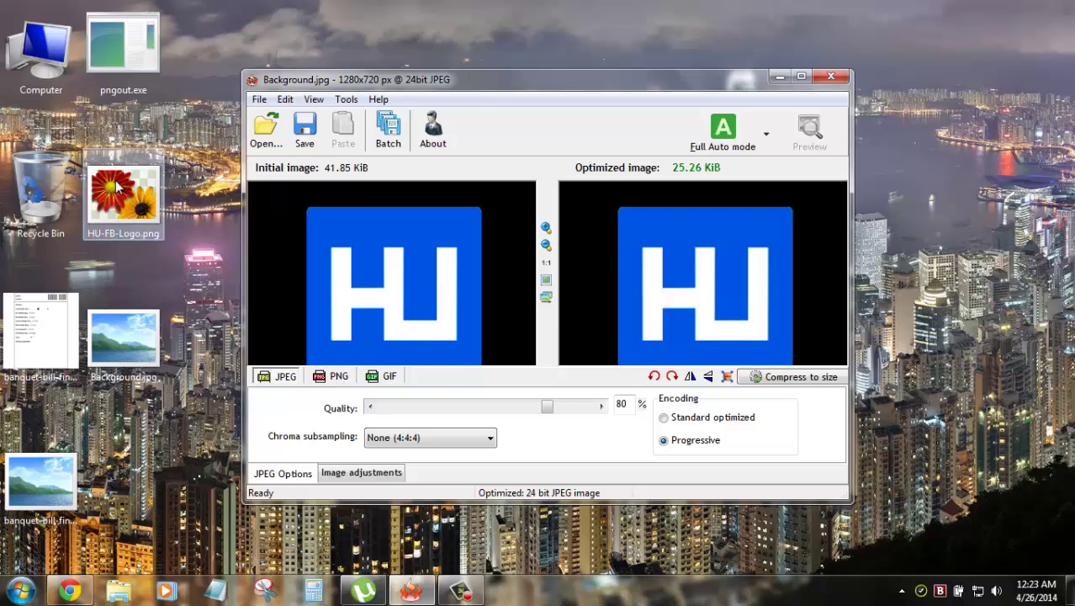
Step: Drag HU-FB-Logo.png into RIOT and view it at 1:1 with the whole logo visible
{"action": "left_click_drag", "start_coordinate": [123, 200], "coordinate": [433, 269]}
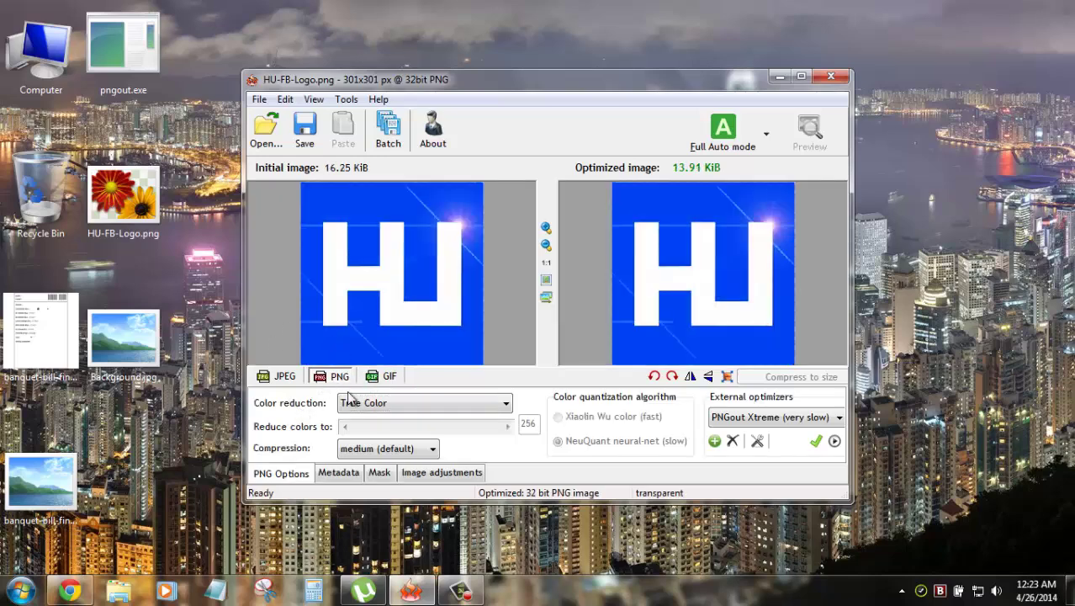
{"action": "left_click", "coordinate": [546, 262]}
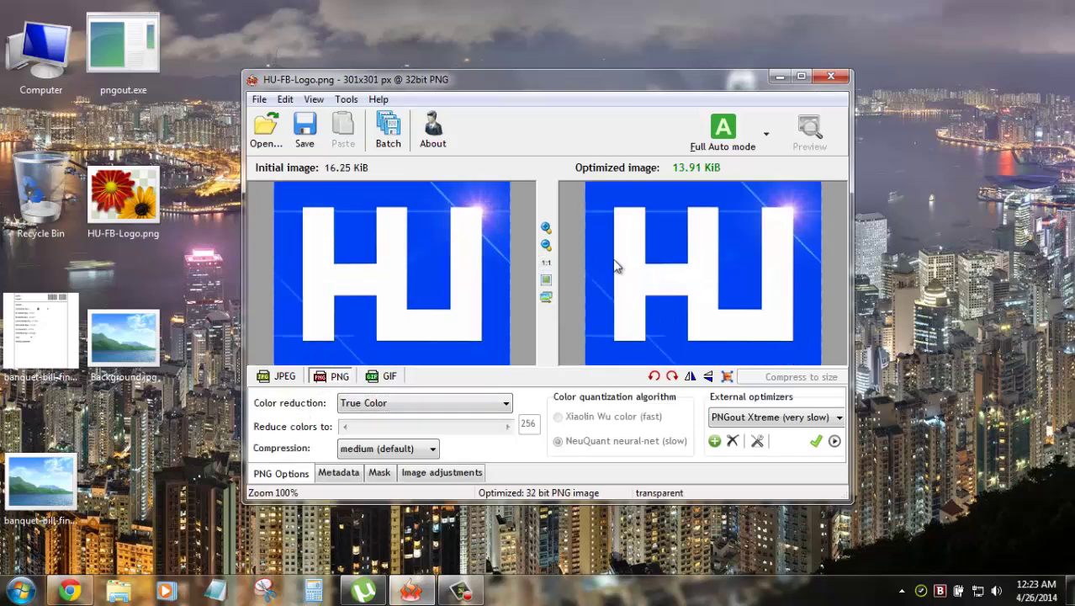
{"action": "left_click_drag", "start_coordinate": [601, 286], "coordinate": [670, 291]}
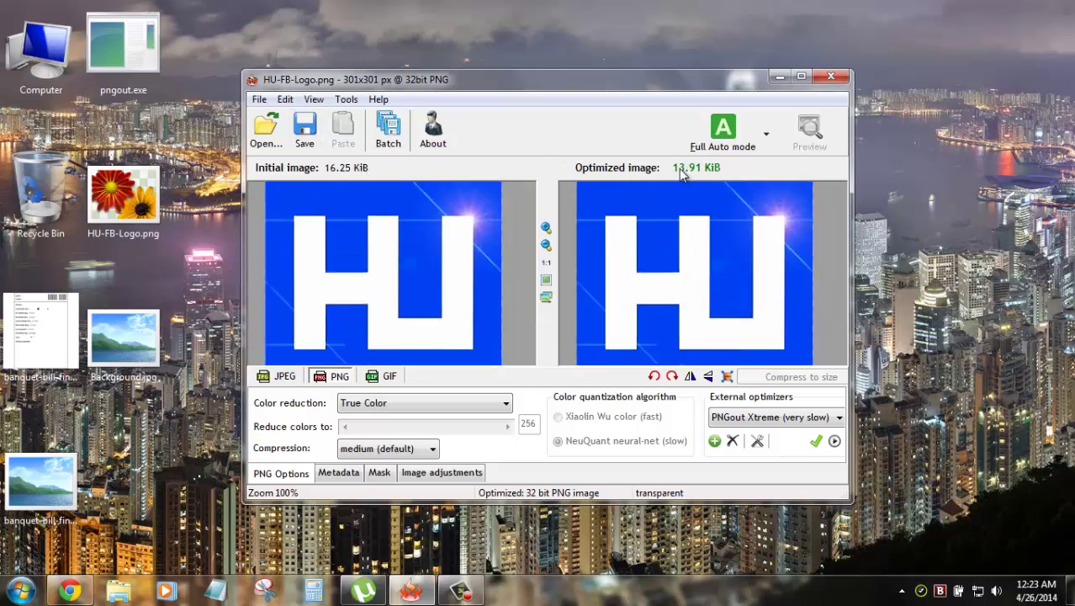
{"action": "mouse_move", "coordinate": [684, 172]}
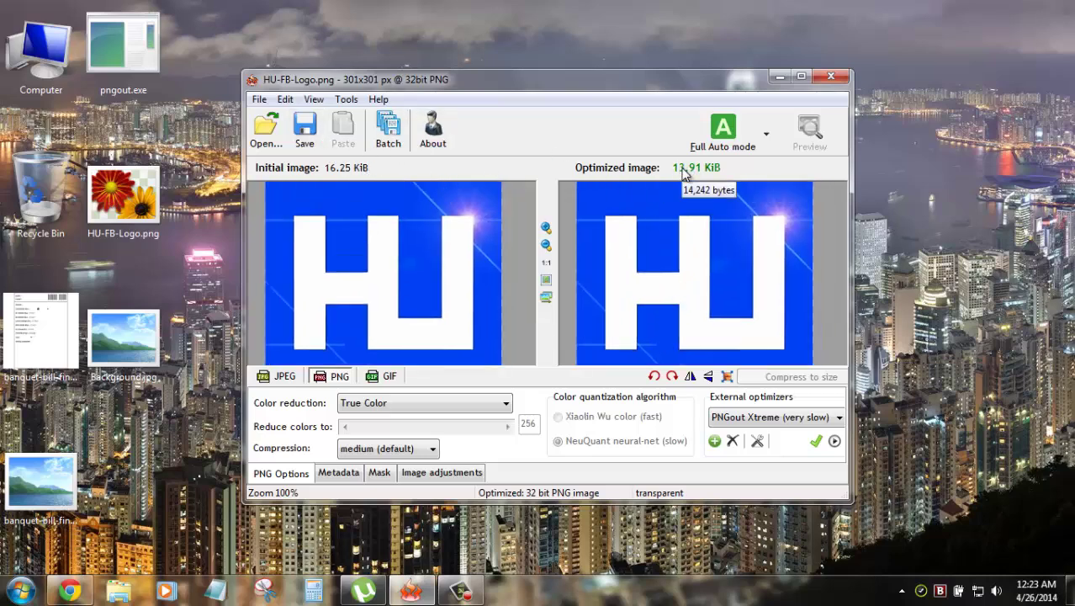
Step: Reduce the HU logo to an optimal 256-colour palette and inspect its detail at 1:1
{"action": "left_click", "coordinate": [382, 405]}
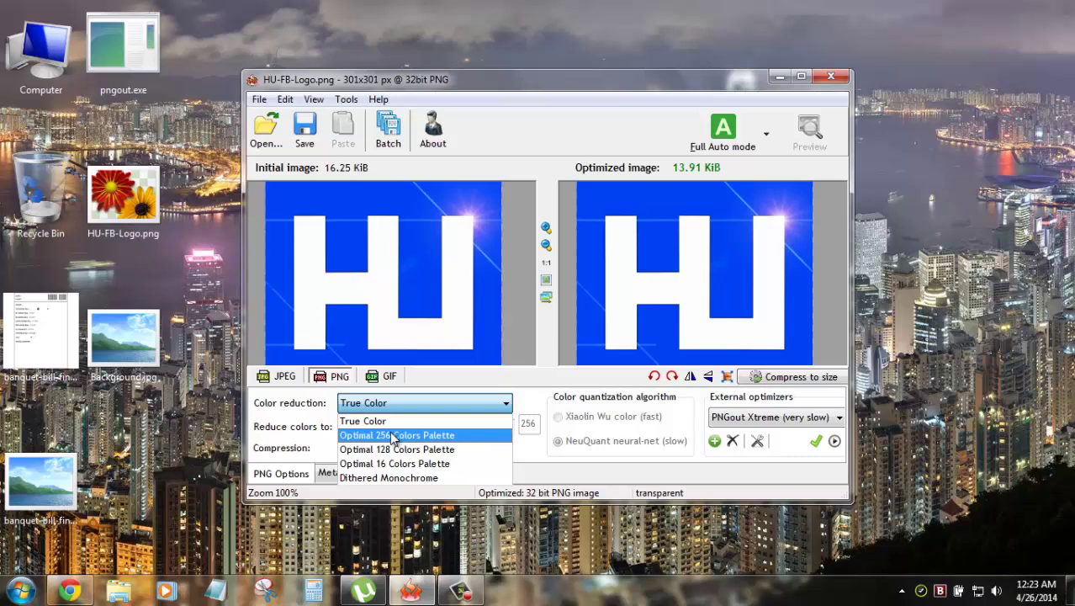
{"action": "left_click", "coordinate": [391, 435]}
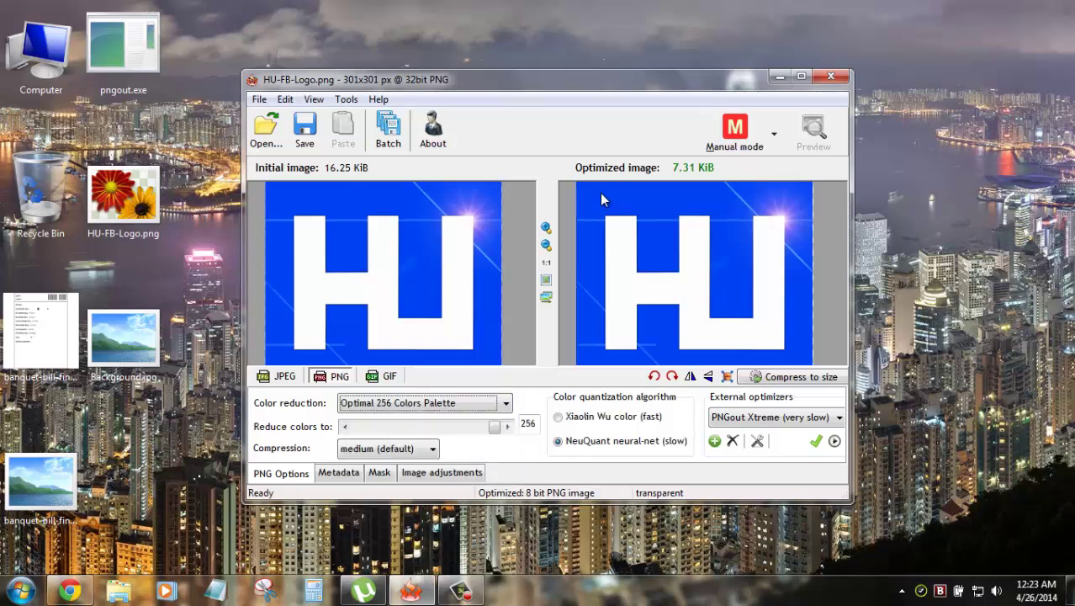
{"action": "left_click_drag", "start_coordinate": [631, 250], "coordinate": [614, 303]}
{"action": "left_click", "coordinate": [546, 262]}
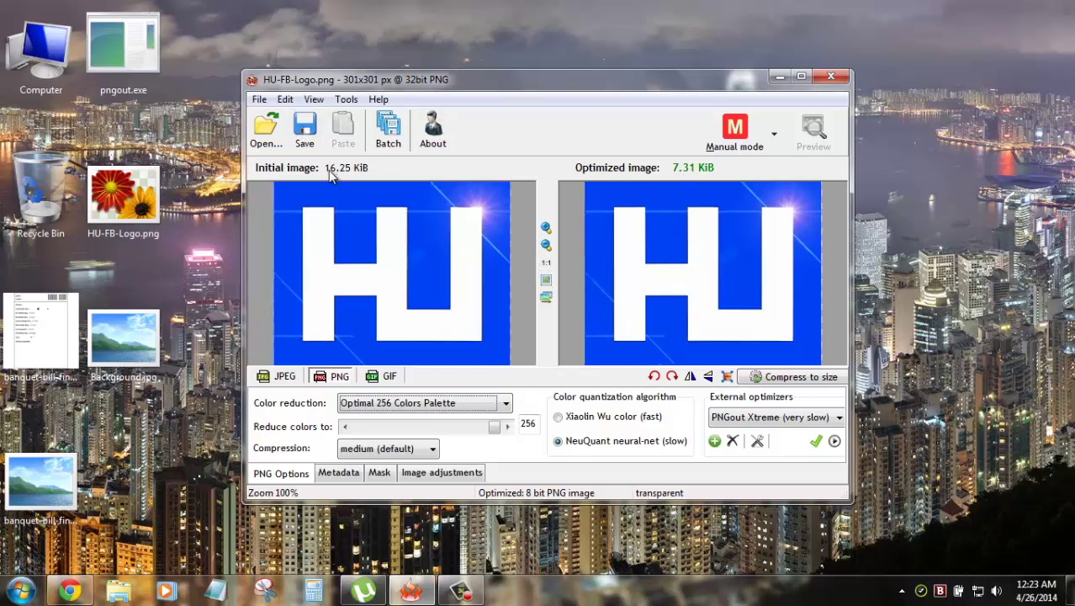
{"action": "left_click_drag", "start_coordinate": [628, 246], "coordinate": [614, 221]}
{"action": "left_click_drag", "start_coordinate": [653, 252], "coordinate": [698, 341]}
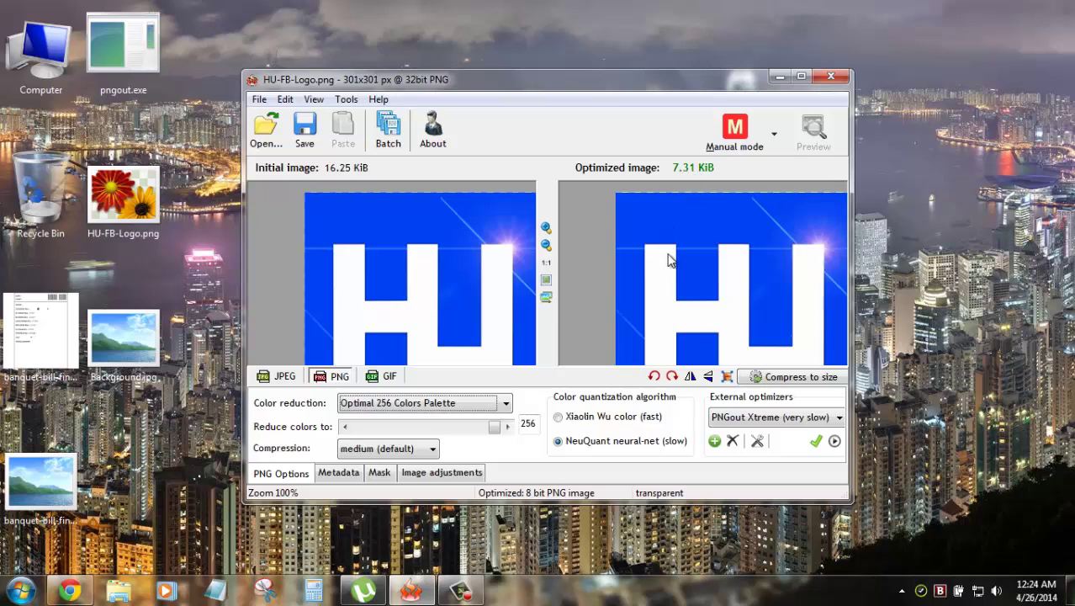
{"action": "left_click_drag", "start_coordinate": [670, 268], "coordinate": [658, 228]}
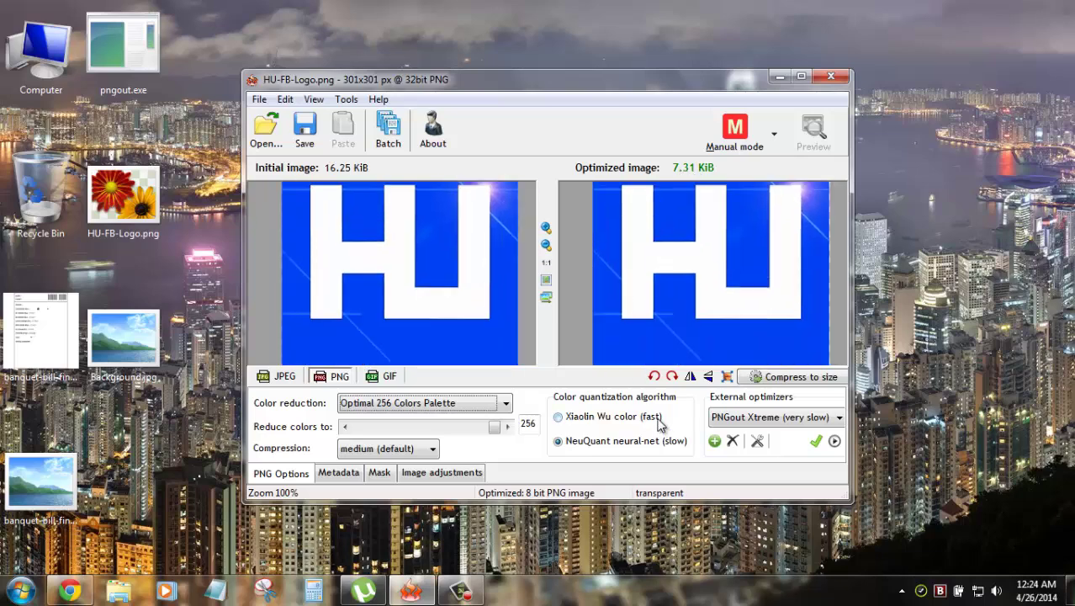
Step: Set PNG compression to maximum, then show the compression level choices again
{"action": "left_click", "coordinate": [368, 453]}
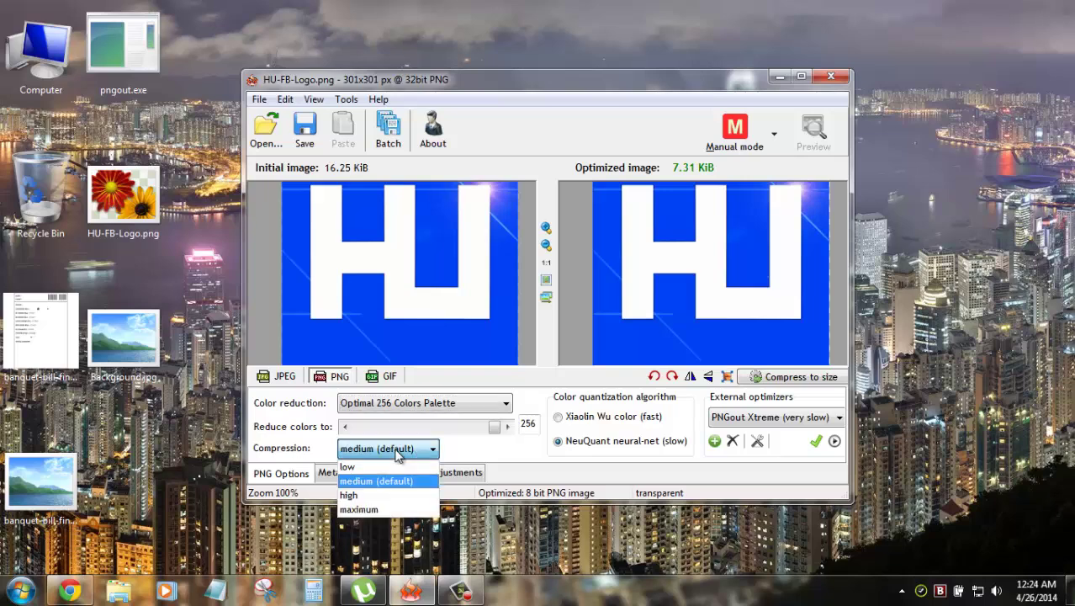
{"action": "left_click", "coordinate": [380, 510]}
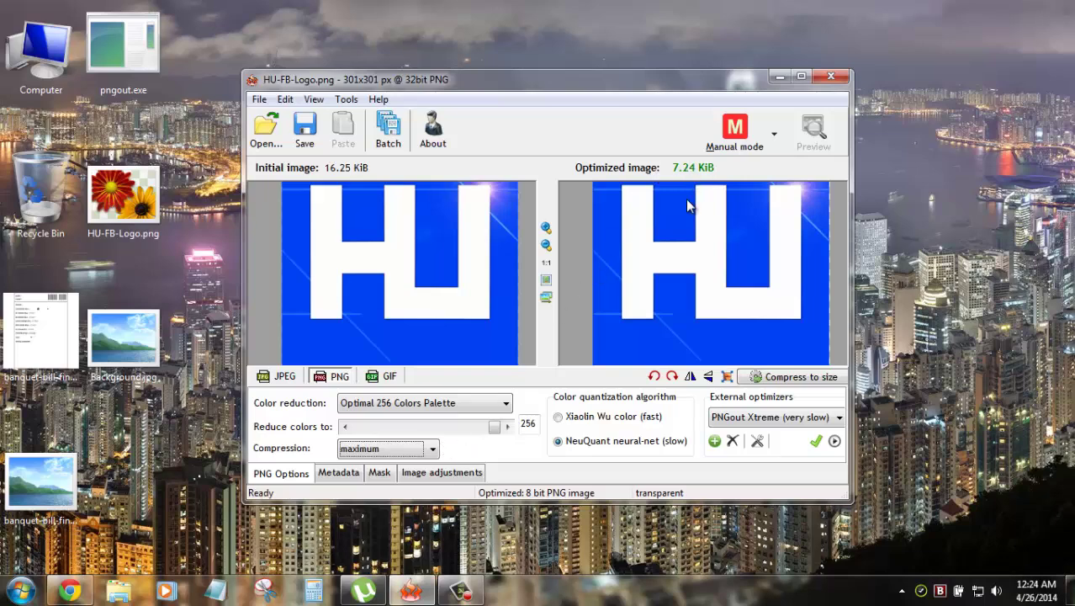
{"action": "left_click_drag", "start_coordinate": [687, 248], "coordinate": [692, 331]}
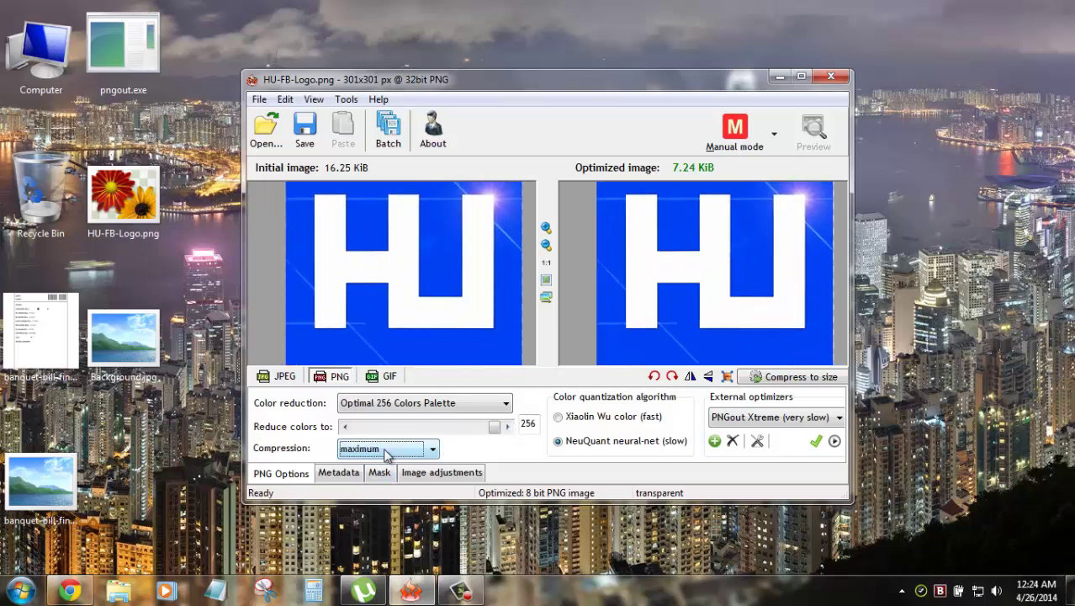
{"action": "left_click", "coordinate": [387, 450]}
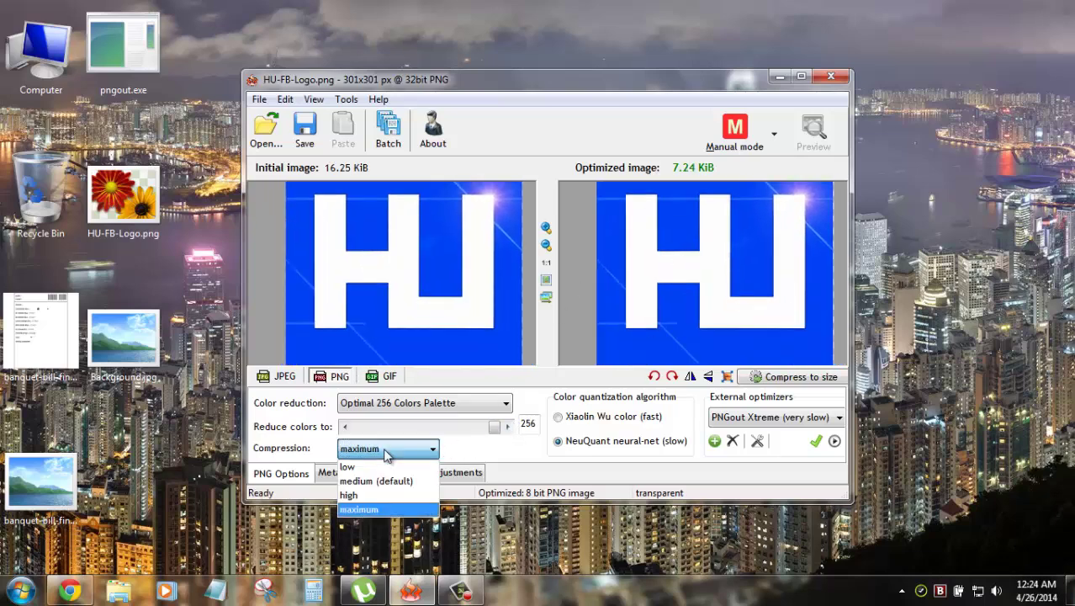
Step: Pick PNGout Xtreme (very slow) from the External optimizers list, keeping it selected
{"action": "left_click", "coordinate": [756, 425]}
{"action": "left_click", "coordinate": [752, 422]}
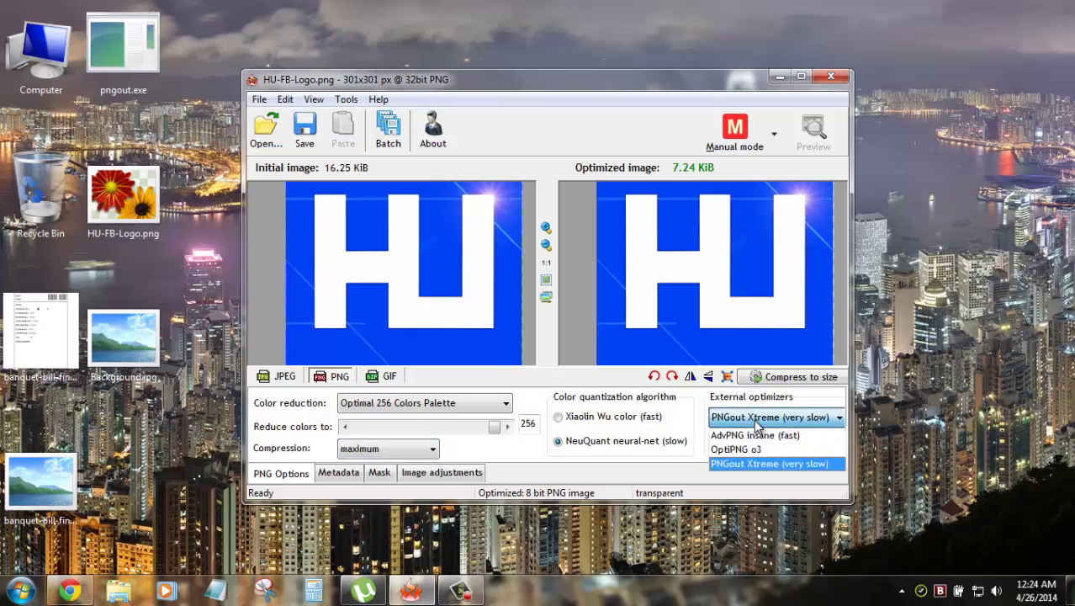
{"action": "left_click", "coordinate": [766, 464]}
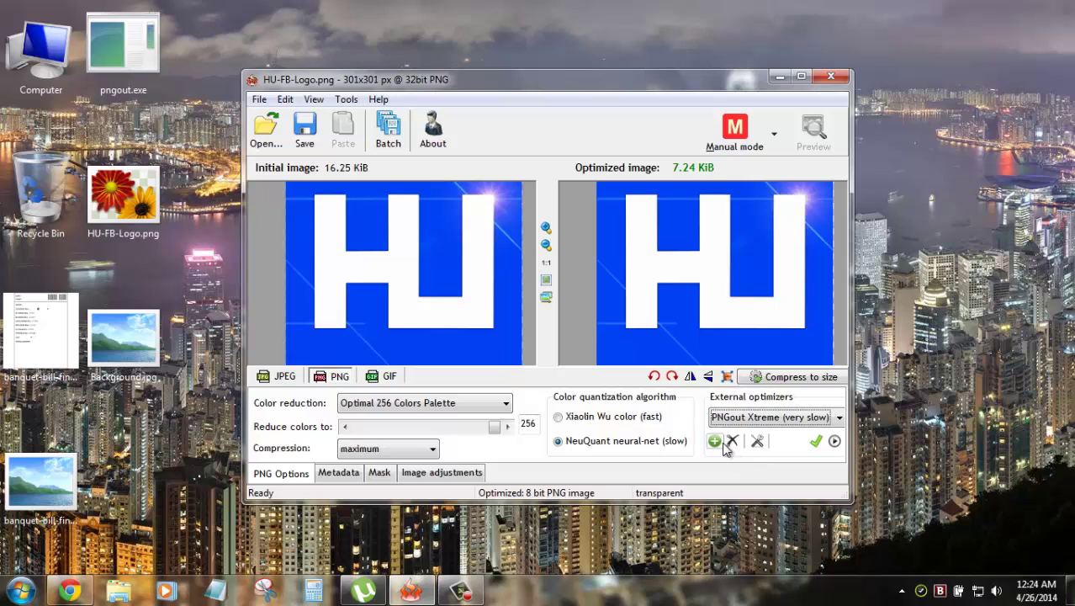
{"action": "left_click", "coordinate": [801, 418]}
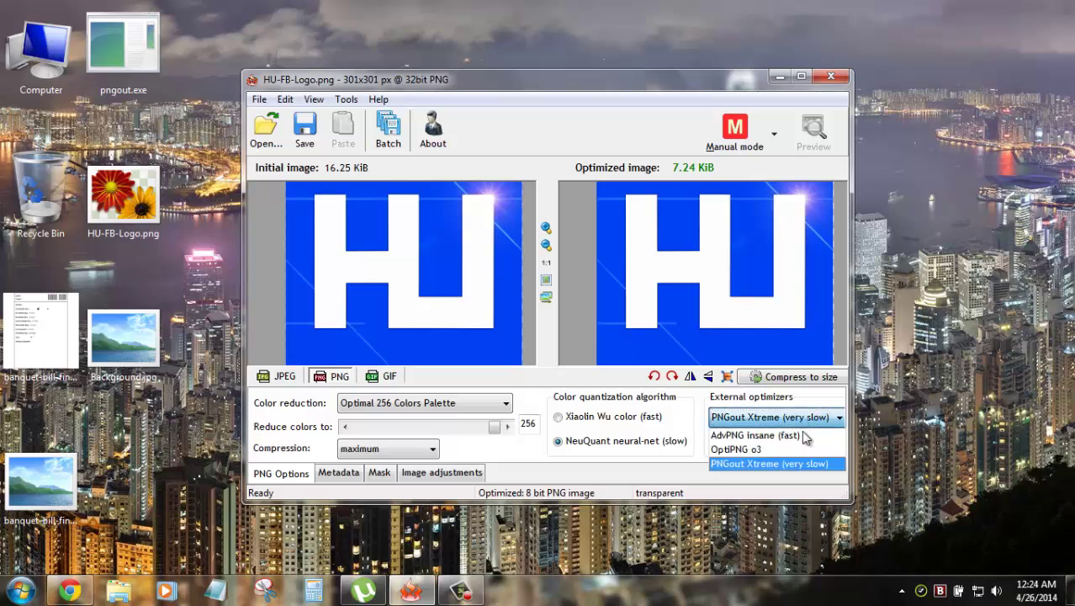
{"action": "left_click", "coordinate": [764, 464]}
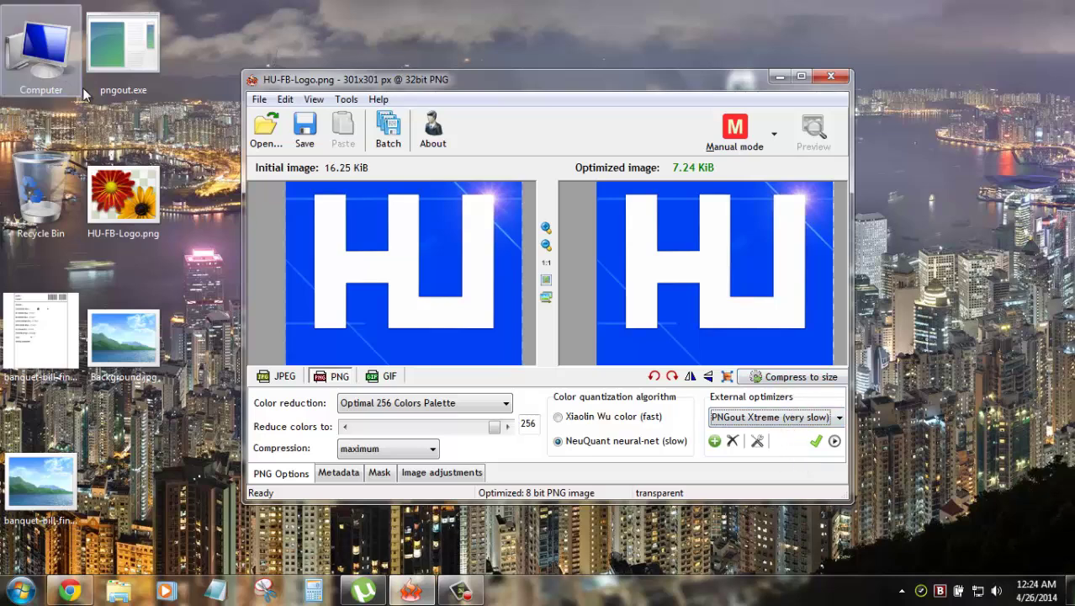
{"action": "left_click", "coordinate": [124, 44]}
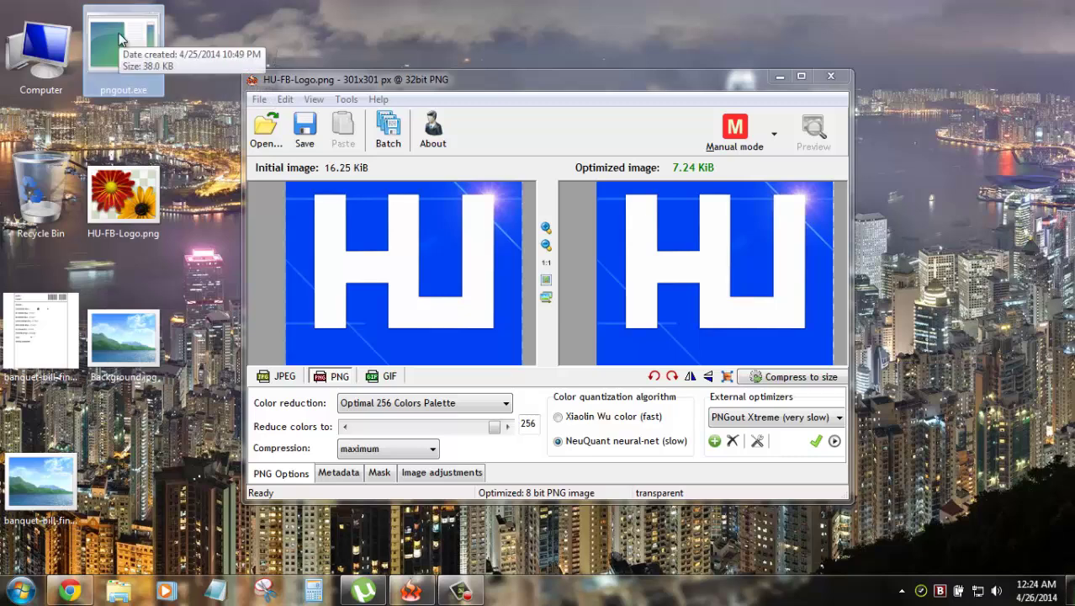
{"action": "left_click", "coordinate": [70, 591]}
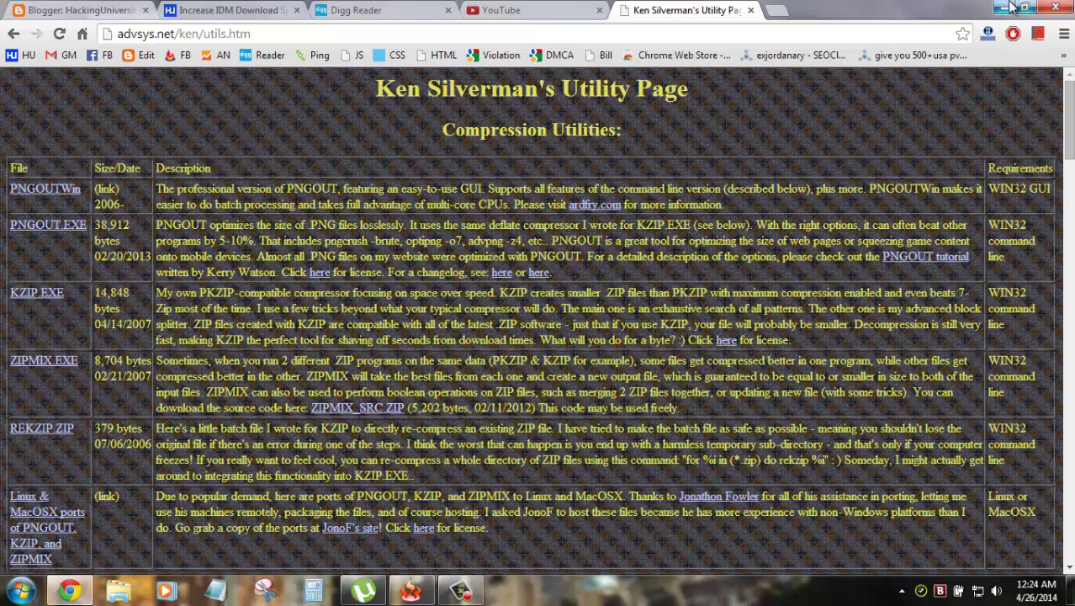
{"action": "left_click", "coordinate": [1043, 18]}
Step: Copy pngout.exe from the desktop
{"action": "left_click", "coordinate": [110, 58]}
{"action": "right_click", "coordinate": [111, 39]}
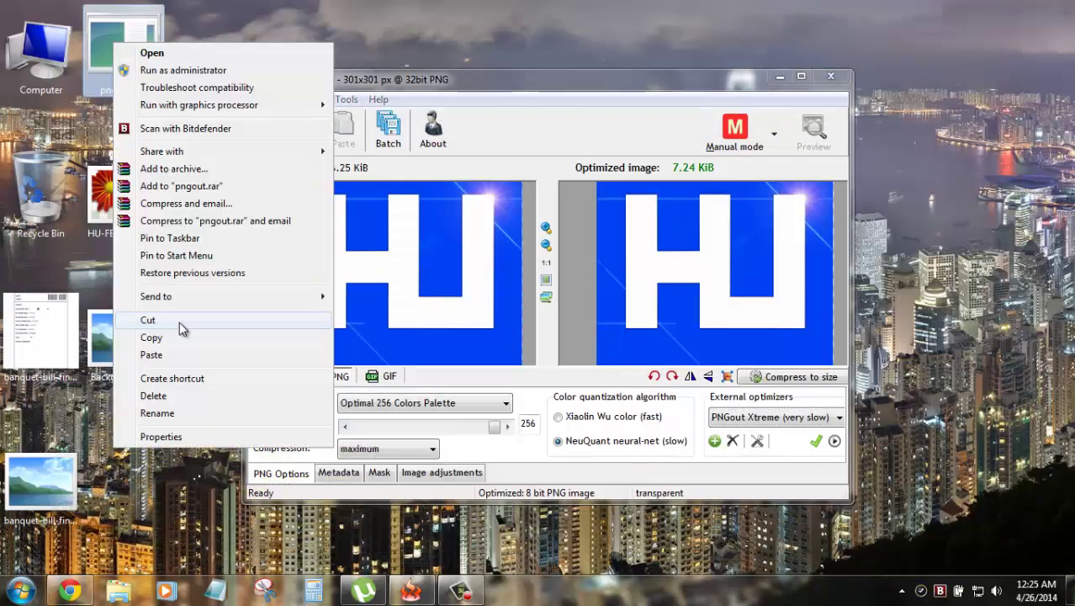
{"action": "left_click", "coordinate": [182, 338]}
Step: Browse to C:\Program Files (x86)\Riot\plugins in Explorer
{"action": "left_click", "coordinate": [51, 79]}
{"action": "double_click", "coordinate": [50, 78]}
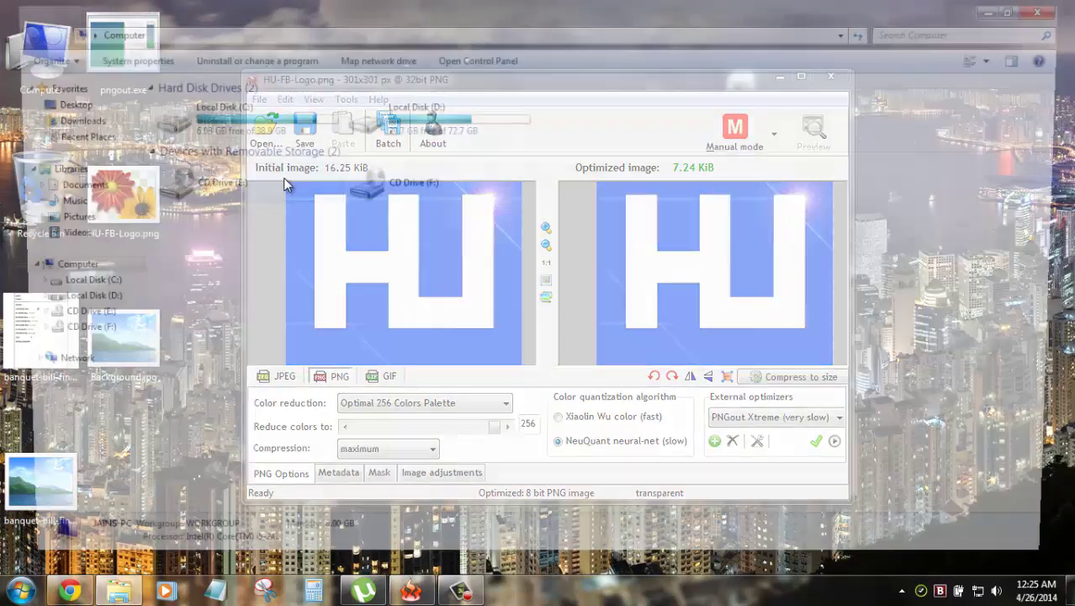
{"action": "double_click", "coordinate": [328, 130]}
{"action": "double_click", "coordinate": [338, 153]}
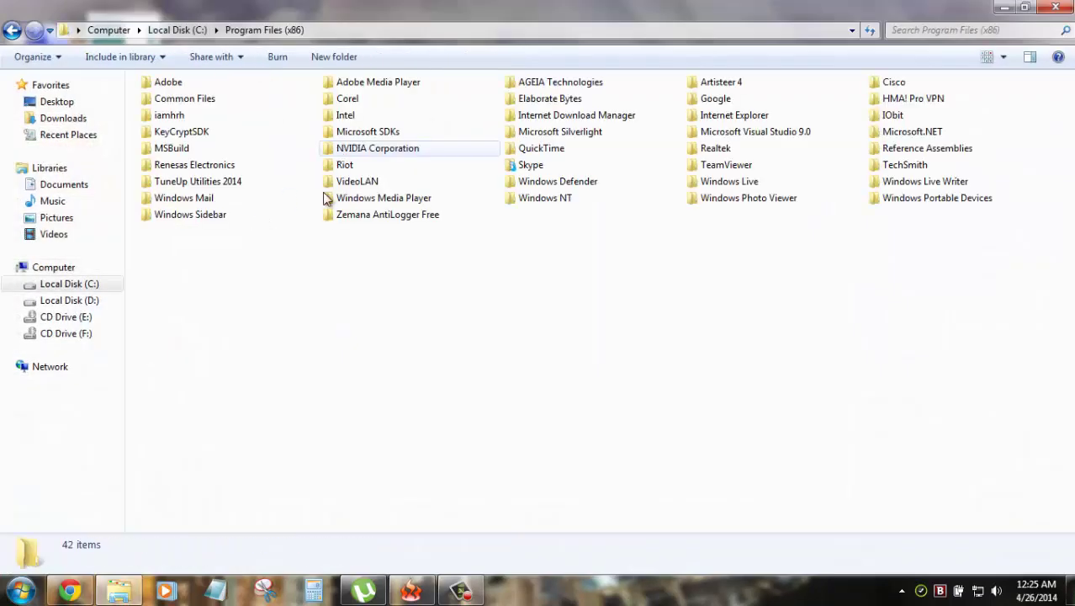
{"action": "left_click", "coordinate": [351, 165]}
{"action": "double_click", "coordinate": [351, 164]}
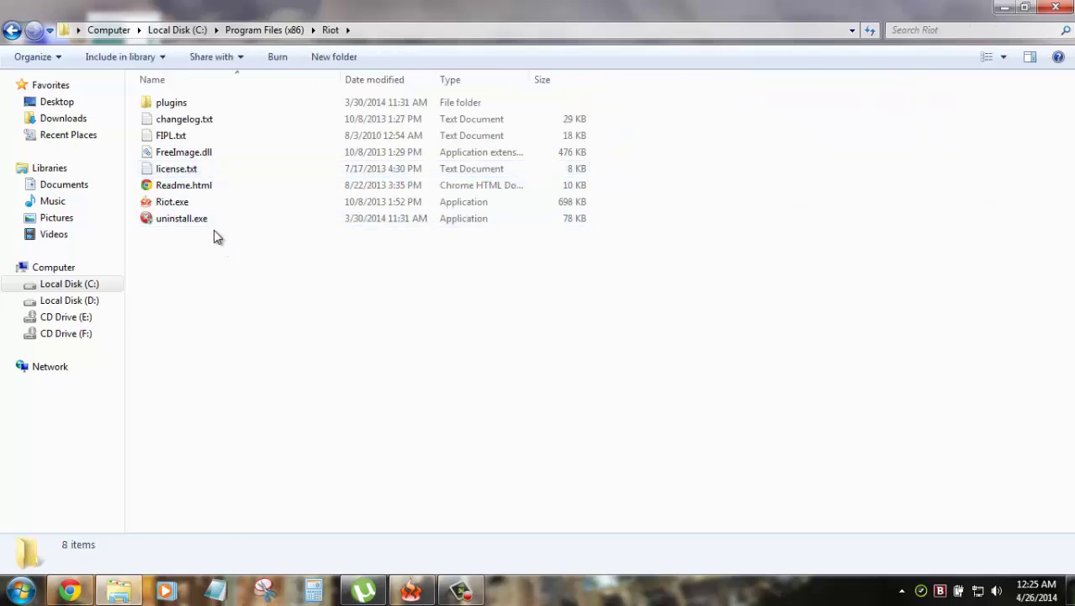
{"action": "double_click", "coordinate": [175, 103]}
Step: Paste pngout.exe into plugins with administrator permission, refresh to confirm, and close Explorer
{"action": "right_click", "coordinate": [243, 166]}
{"action": "left_click", "coordinate": [291, 271]}
{"action": "left_click", "coordinate": [523, 359]}
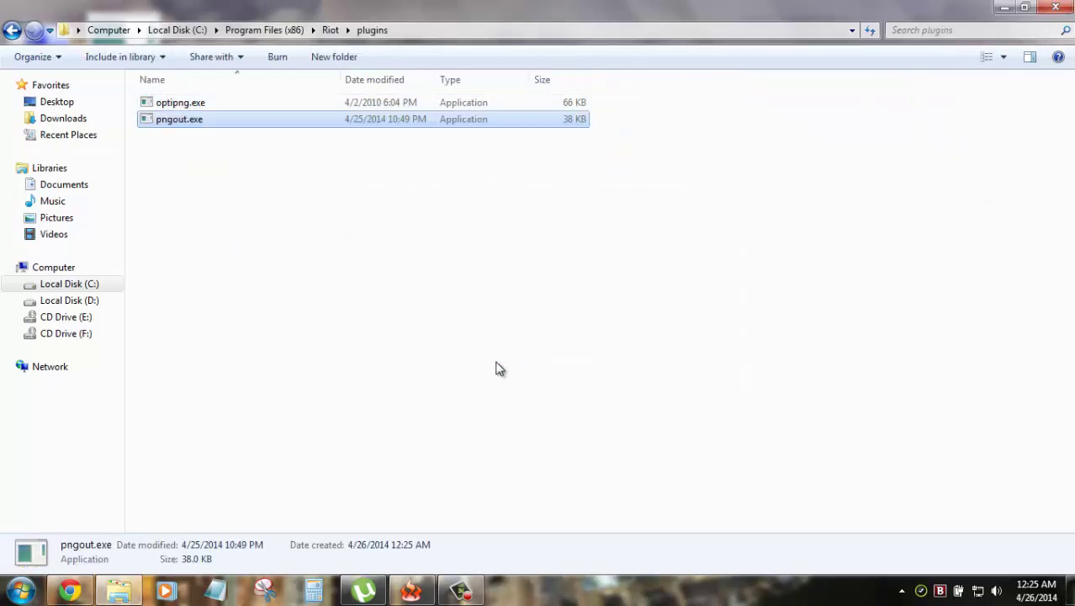
{"action": "right_click", "coordinate": [219, 177]}
{"action": "left_click", "coordinate": [263, 241]}
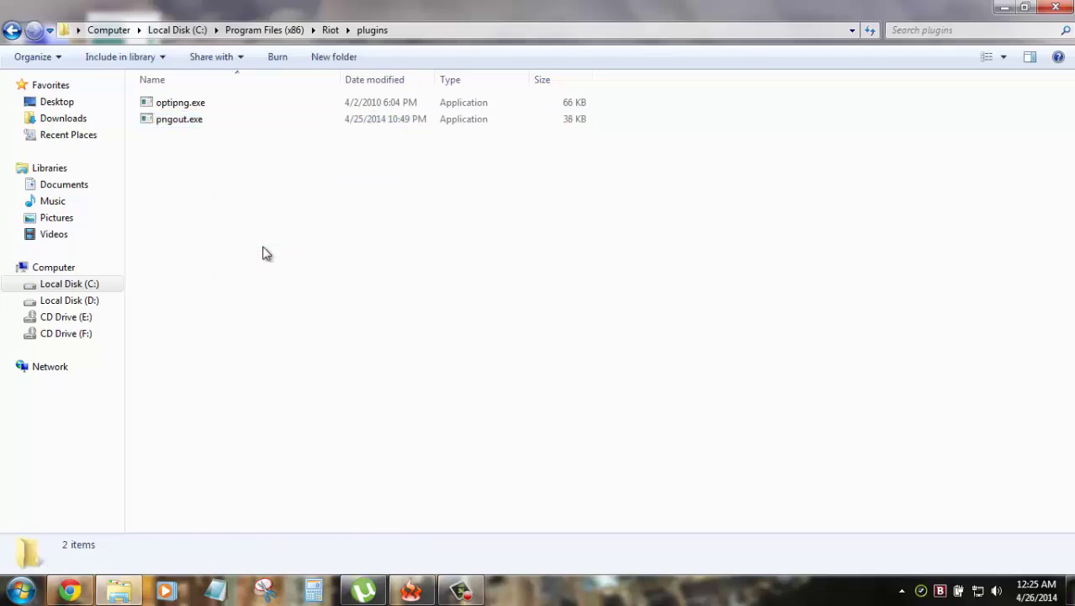
{"action": "left_click", "coordinate": [176, 122]}
{"action": "left_click", "coordinate": [182, 177]}
{"action": "left_click", "coordinate": [1055, 8]}
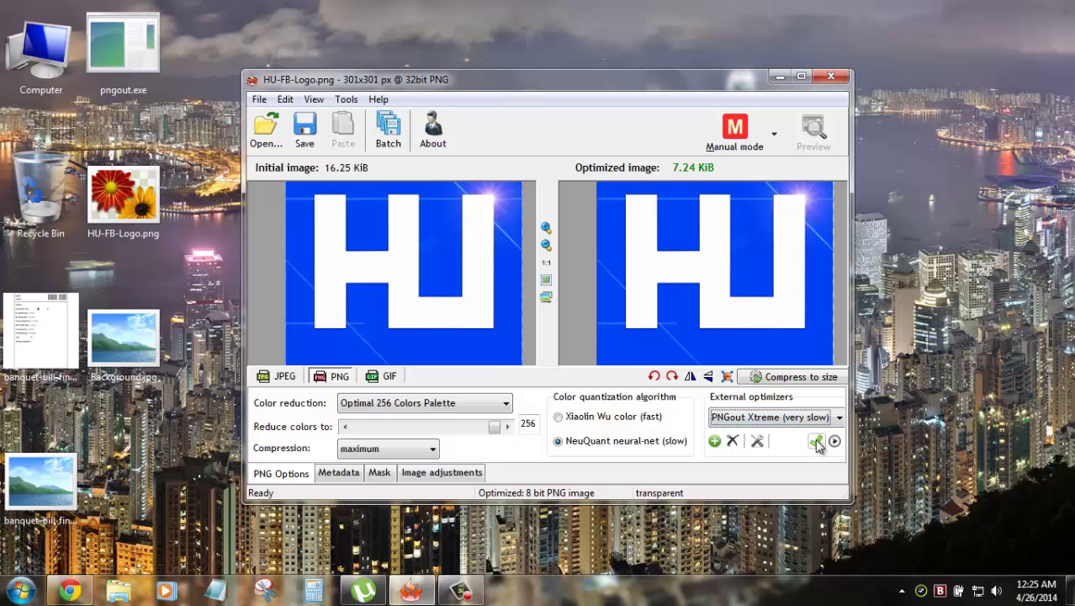
Step: Run PNGout Xtreme on HU-FB-Logo.png, compare previews, and always apply the 6.97 KiB result
{"action": "left_click", "coordinate": [831, 444]}
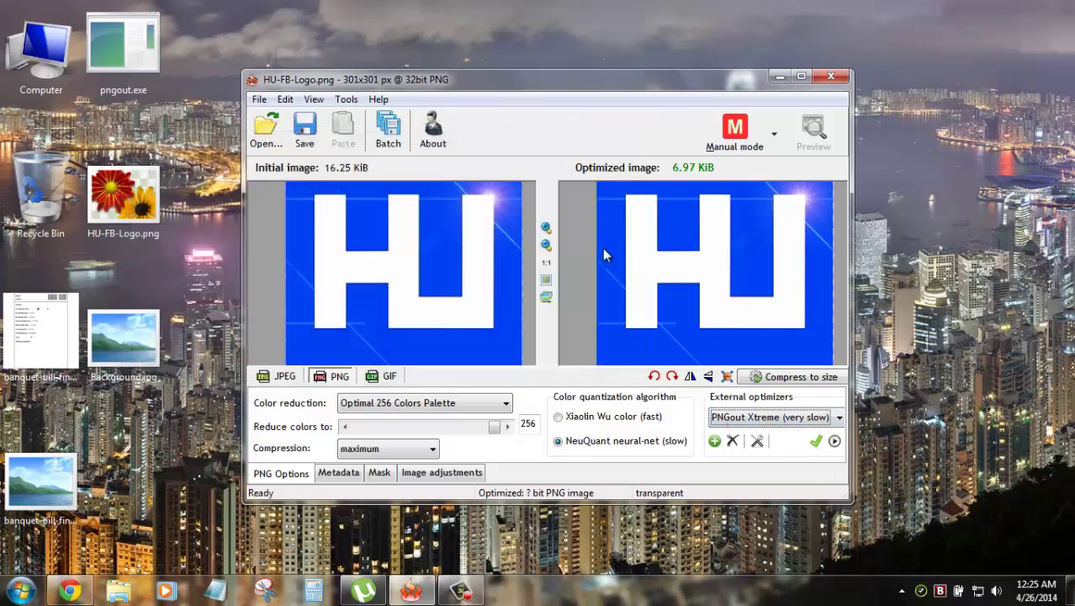
{"action": "mouse_move", "coordinate": [702, 169]}
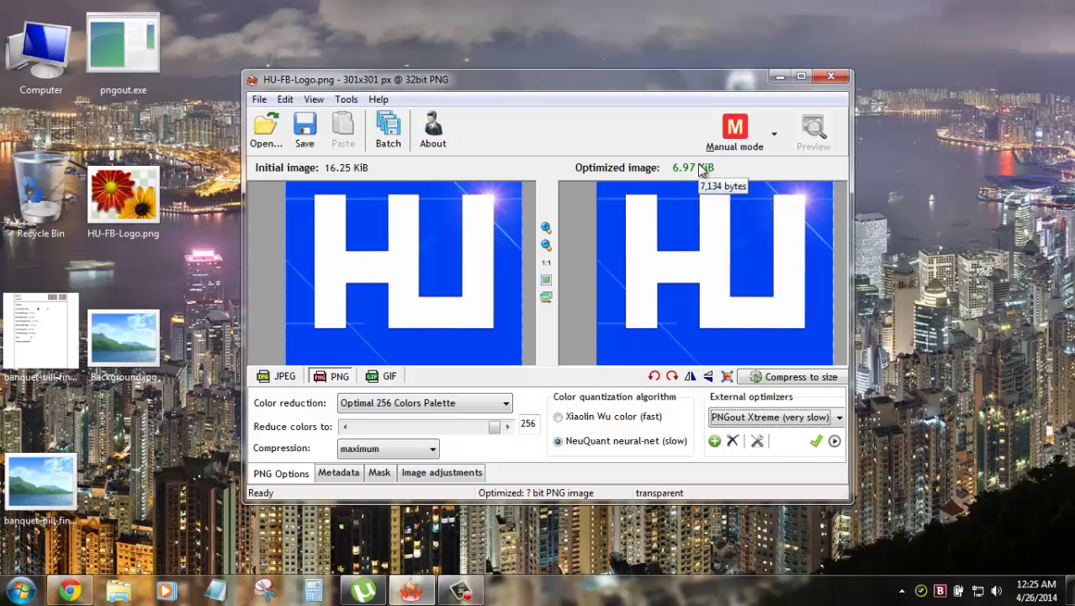
{"action": "left_click_drag", "start_coordinate": [689, 192], "coordinate": [664, 242]}
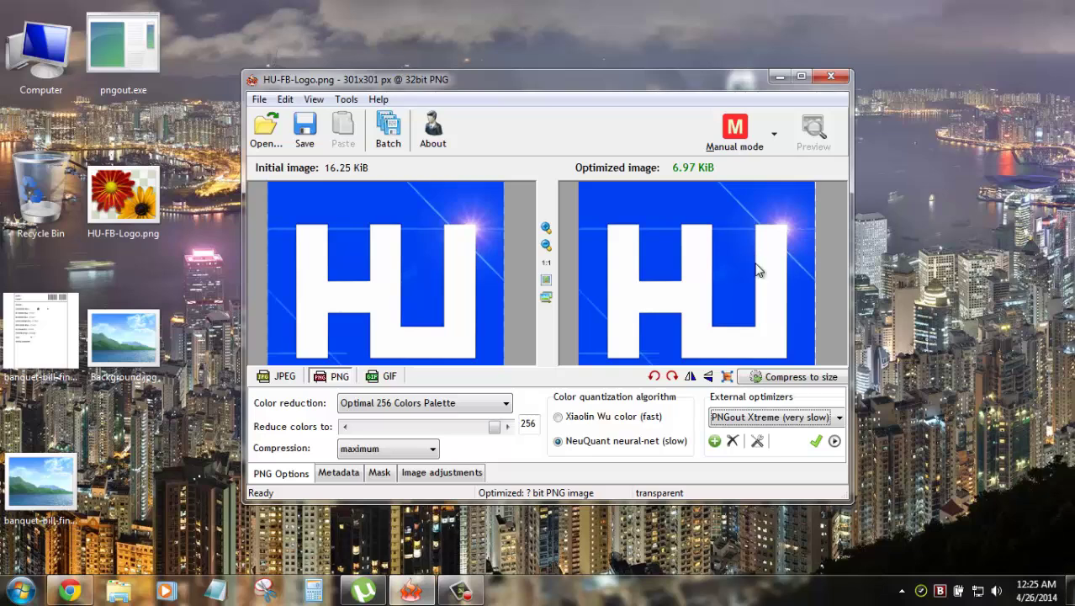
{"action": "left_click_drag", "start_coordinate": [622, 254], "coordinate": [660, 294]}
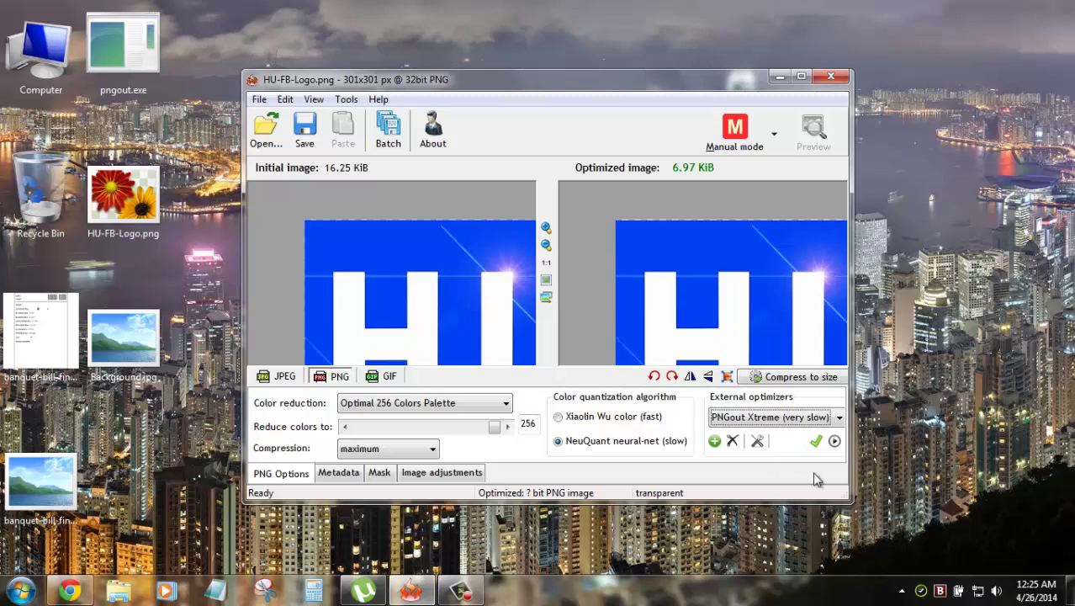
{"action": "left_click", "coordinate": [816, 442]}
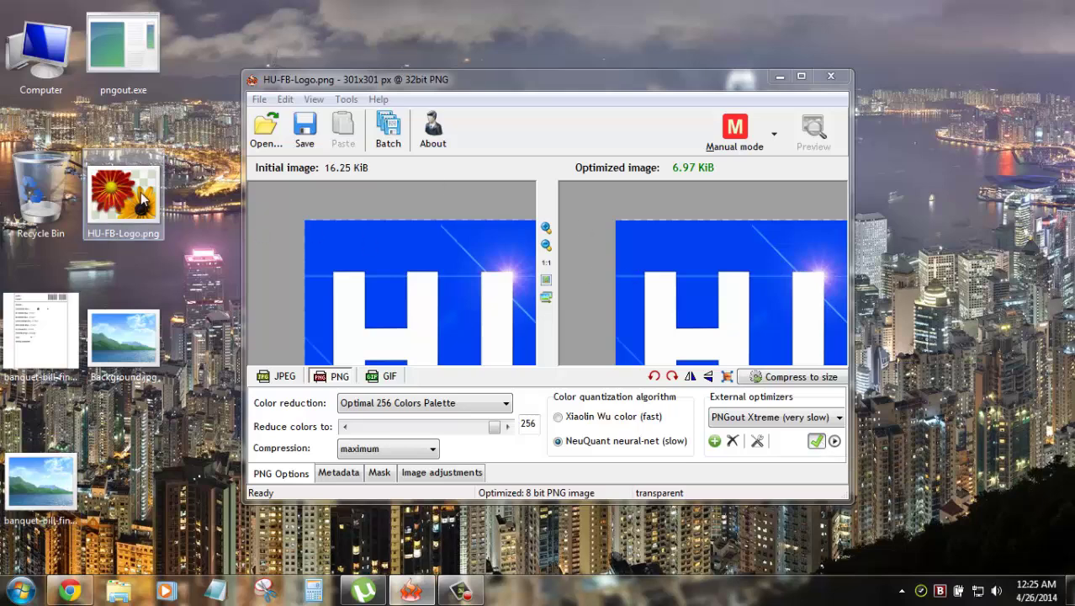
{"action": "left_click_drag", "start_coordinate": [142, 196], "coordinate": [427, 249]}
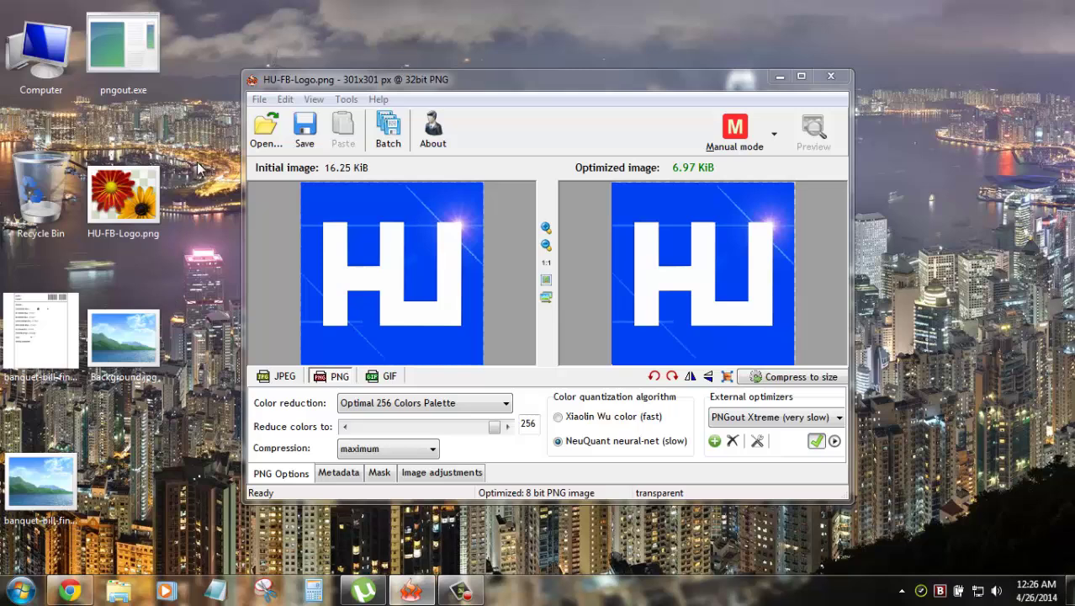
{"action": "left_click", "coordinate": [134, 192]}
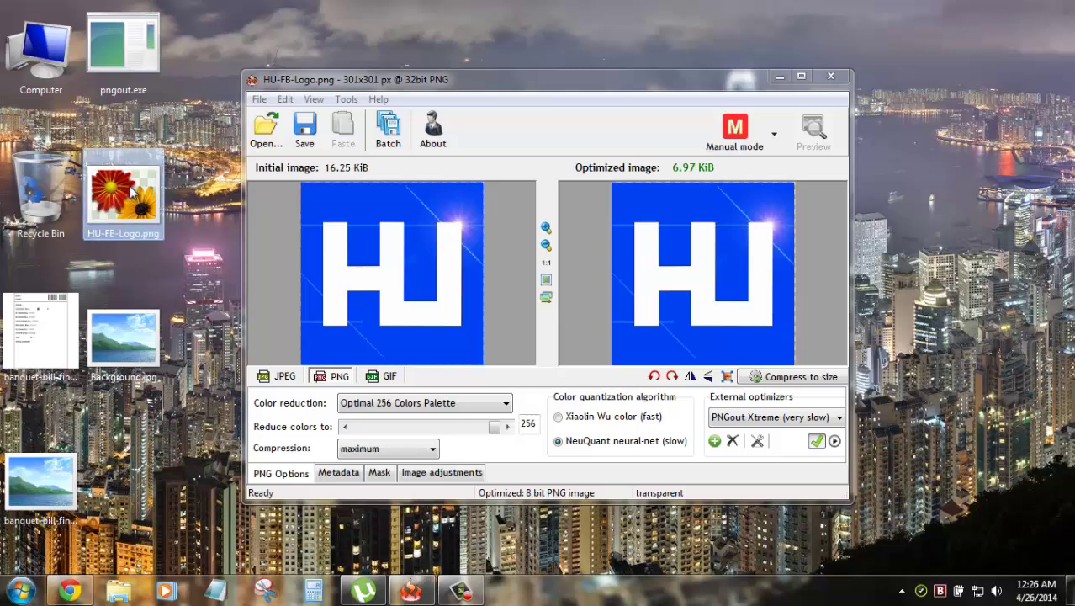
{"action": "left_click", "coordinate": [39, 470], "text": "ctrl"}
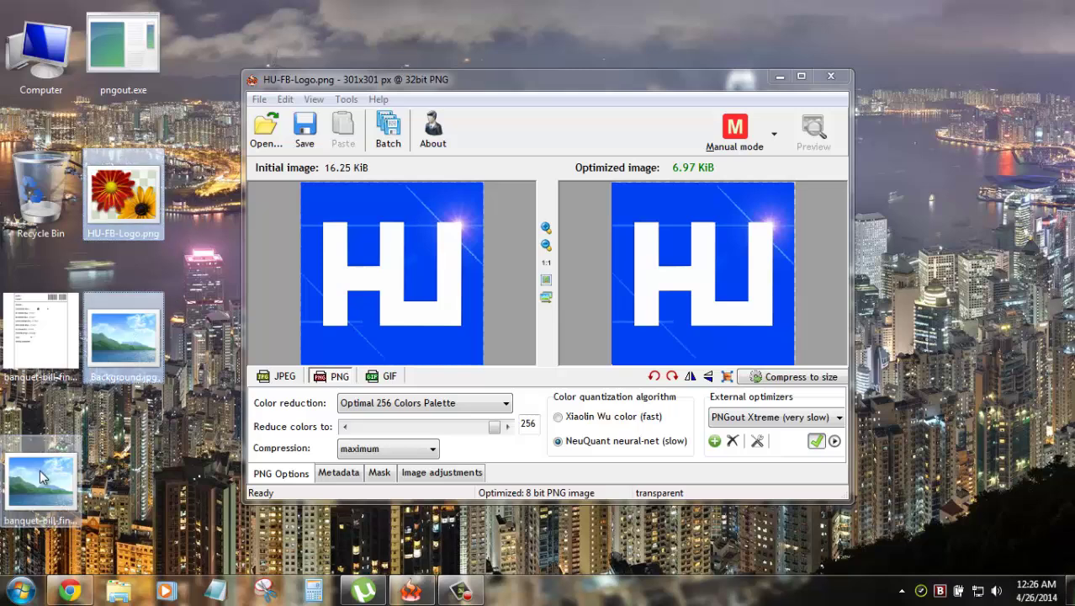
{"action": "left_click", "coordinate": [125, 326]}
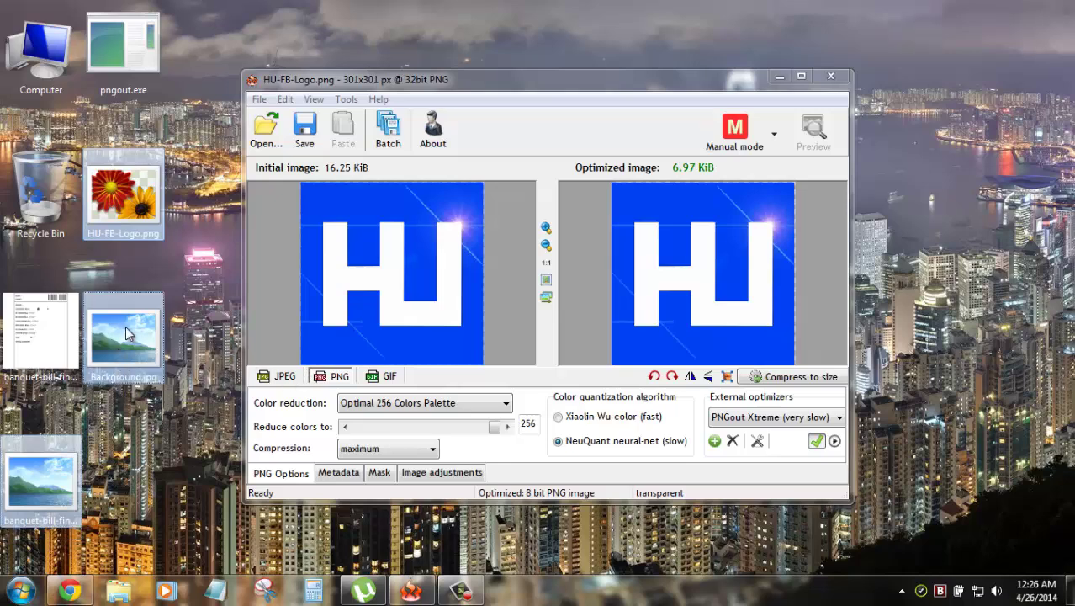
Step: Drag HU-FB-Logo.png, Background.jpg and banquet-bill-final-preview.jpg into RIOT, confirming the switch to batch mode
{"action": "left_click", "coordinate": [235, 356]}
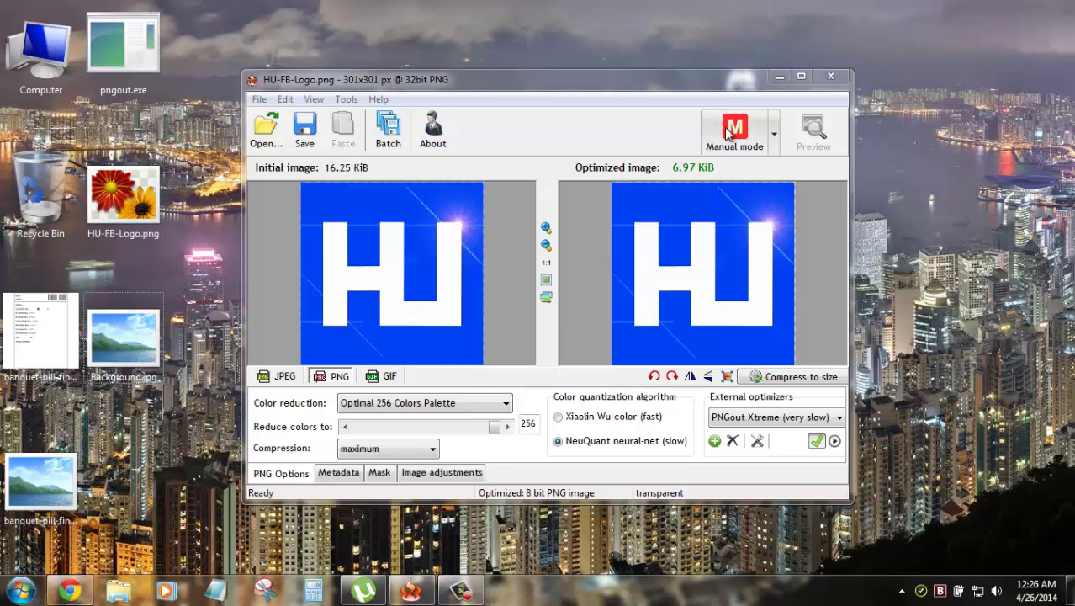
{"action": "left_click", "coordinate": [290, 377]}
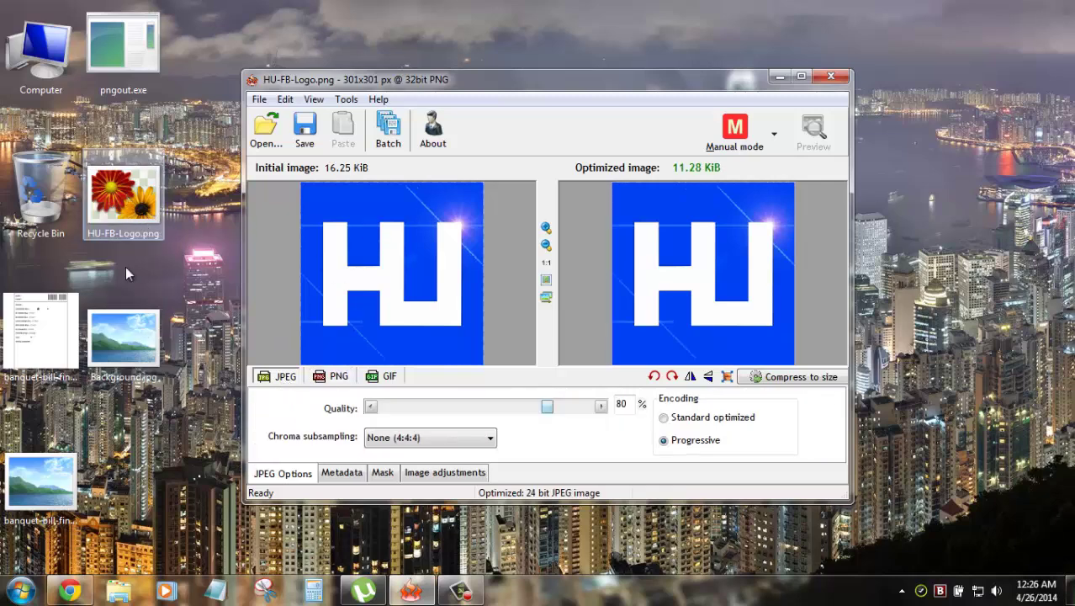
{"action": "left_click", "coordinate": [123, 198]}
{"action": "left_click", "coordinate": [123, 337], "text": "ctrl"}
{"action": "left_click", "coordinate": [64, 488], "text": "ctrl"}
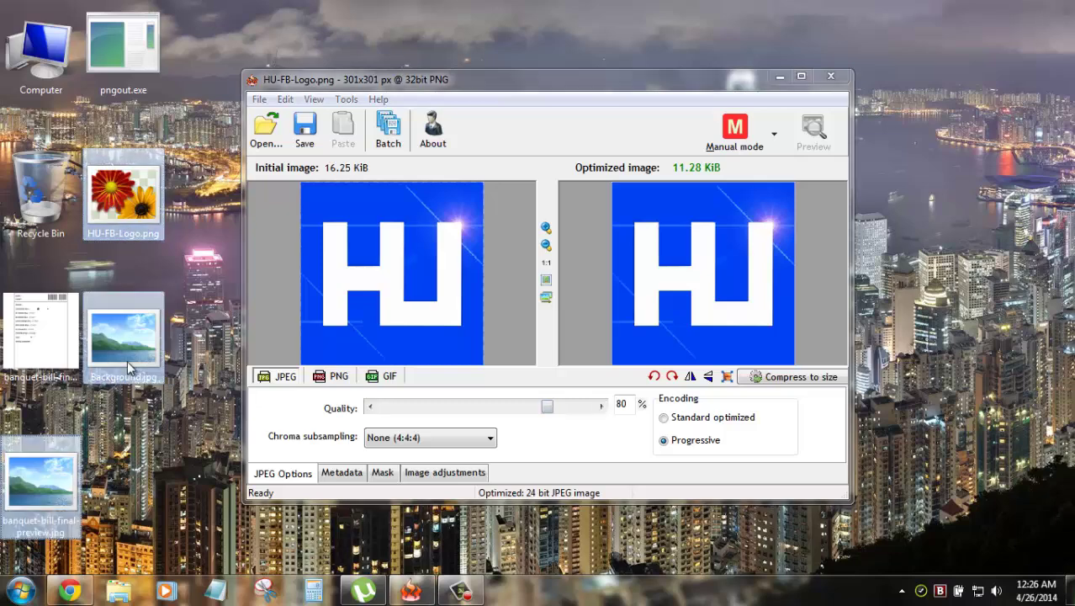
{"action": "left_click_drag", "start_coordinate": [127, 358], "coordinate": [283, 308]}
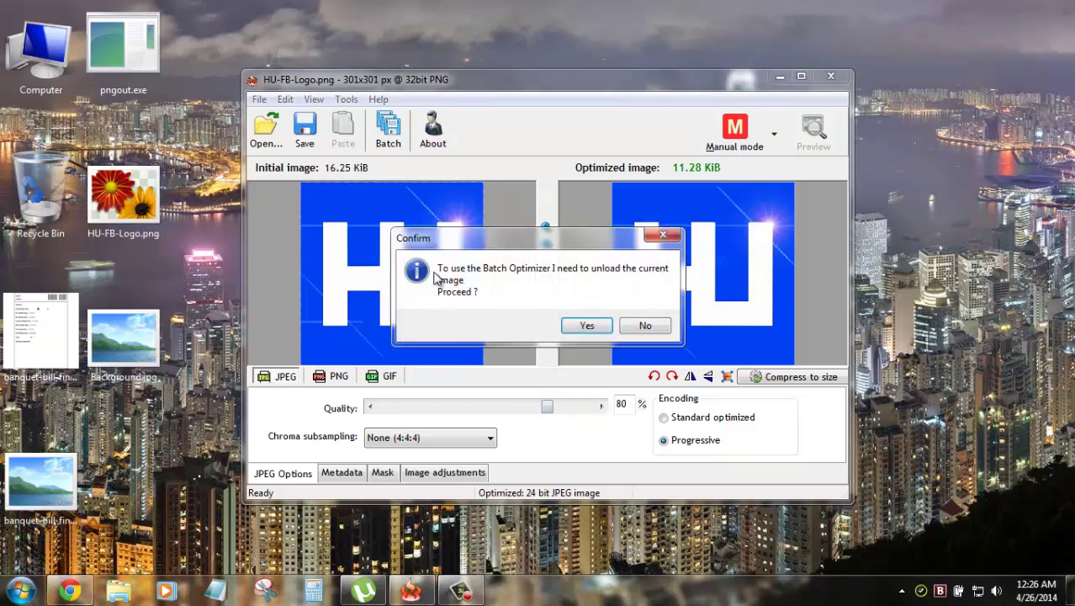
{"action": "left_click", "coordinate": [589, 326]}
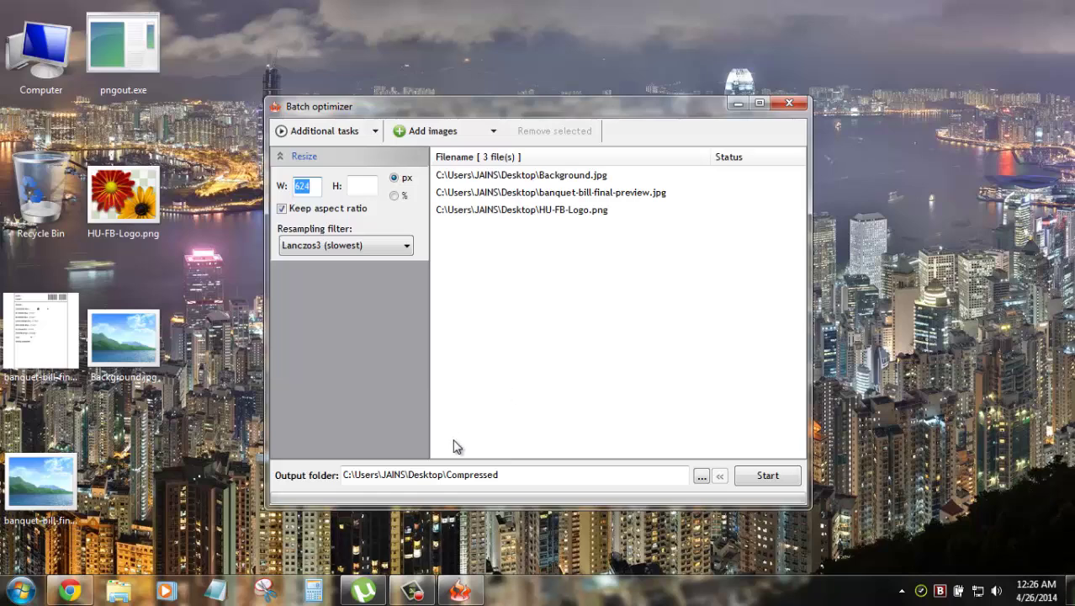
Step: Enable the Resize batch task and set the width to 100 px
{"action": "left_click", "coordinate": [282, 132]}
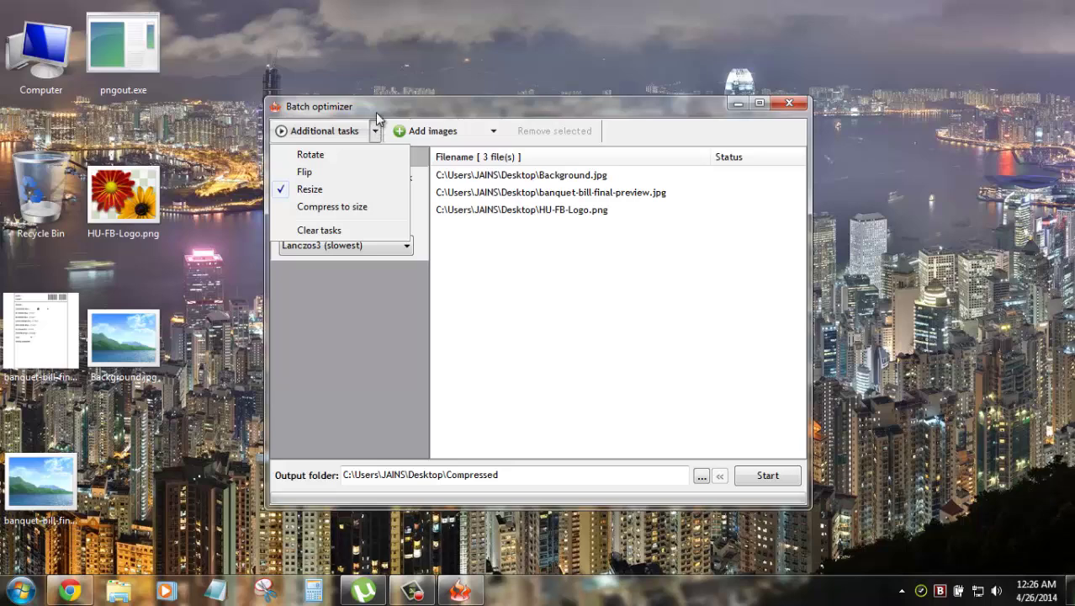
{"action": "left_click", "coordinate": [305, 131]}
{"action": "left_click", "coordinate": [306, 131]}
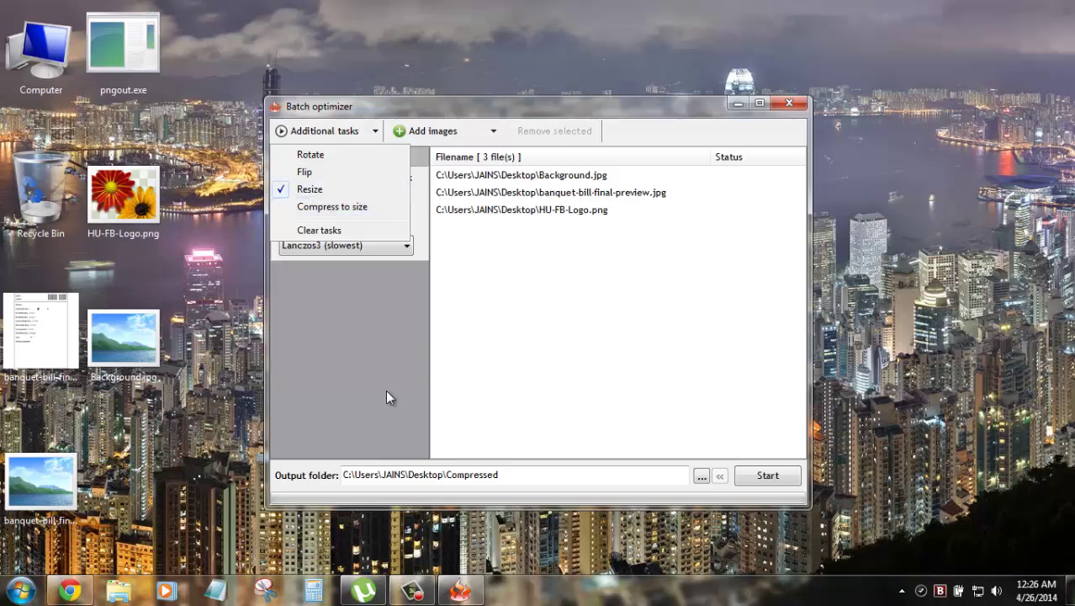
{"action": "left_click", "coordinate": [542, 261]}
{"action": "key", "text": "ctrl+a"}
{"action": "left_click", "coordinate": [566, 257]}
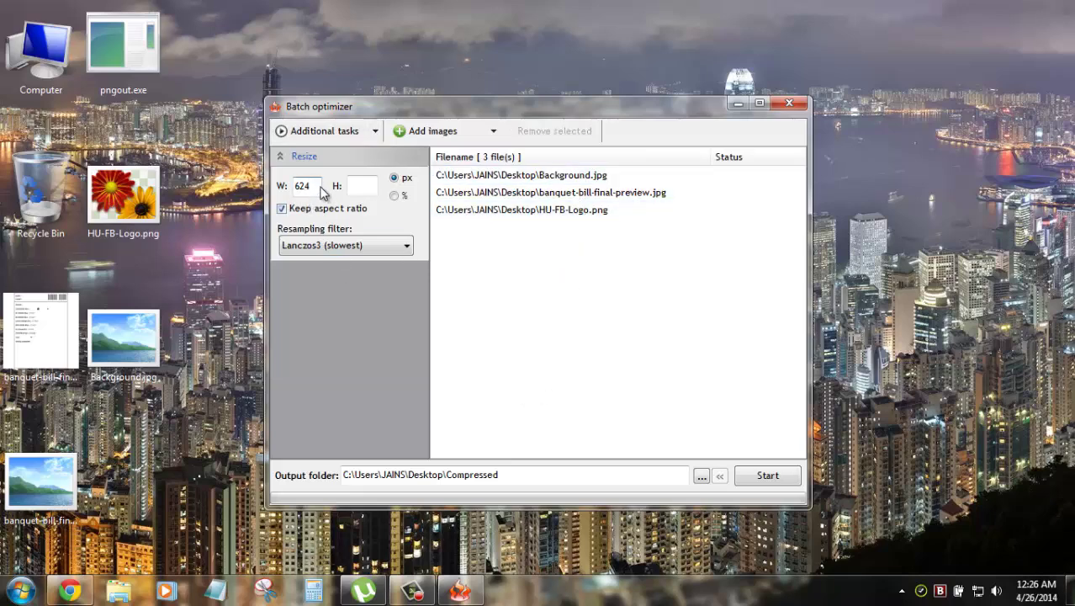
{"action": "key", "text": "ctrl+a"}
{"action": "type", "text": "100"}
Step: Keep the output folder as Desktop\Compressed and start the batch run
{"action": "left_click", "coordinate": [306, 157]}
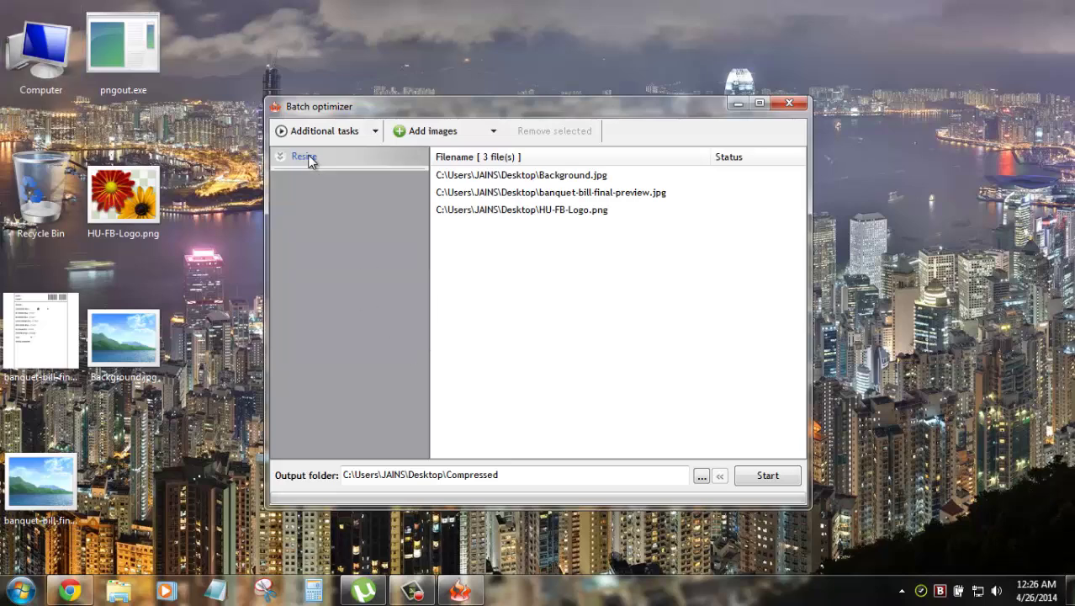
{"action": "left_click", "coordinate": [306, 157]}
{"action": "left_click", "coordinate": [375, 131]}
{"action": "left_click", "coordinate": [533, 295]}
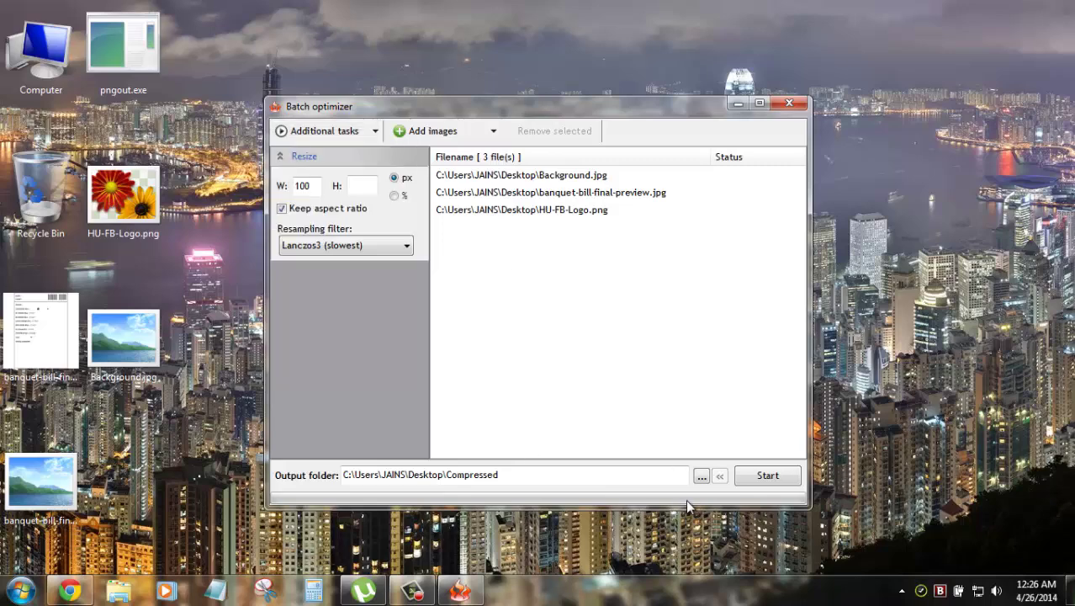
{"action": "left_click_drag", "start_coordinate": [444, 474], "coordinate": [538, 474]}
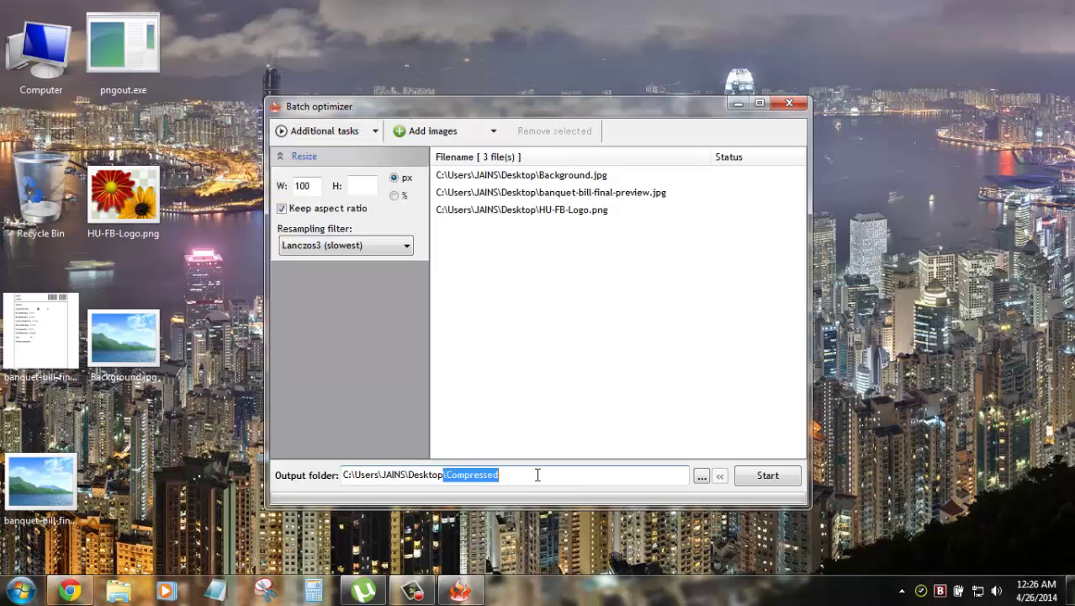
{"action": "left_click", "coordinate": [475, 475]}
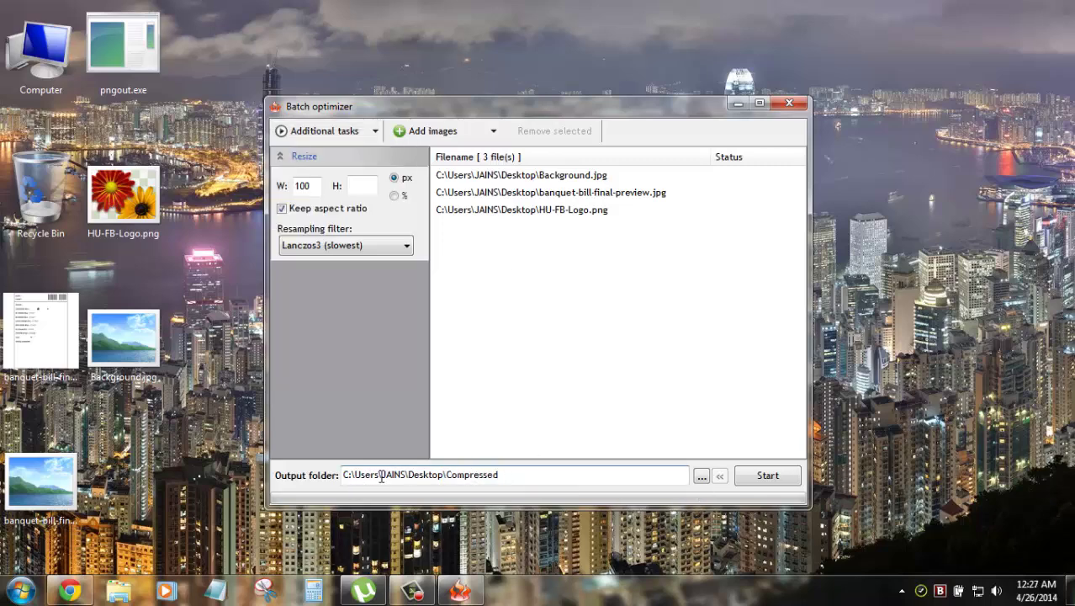
{"action": "left_click_drag", "start_coordinate": [426, 476], "coordinate": [509, 476]}
{"action": "left_click", "coordinate": [470, 475]}
{"action": "left_click", "coordinate": [786, 476]}
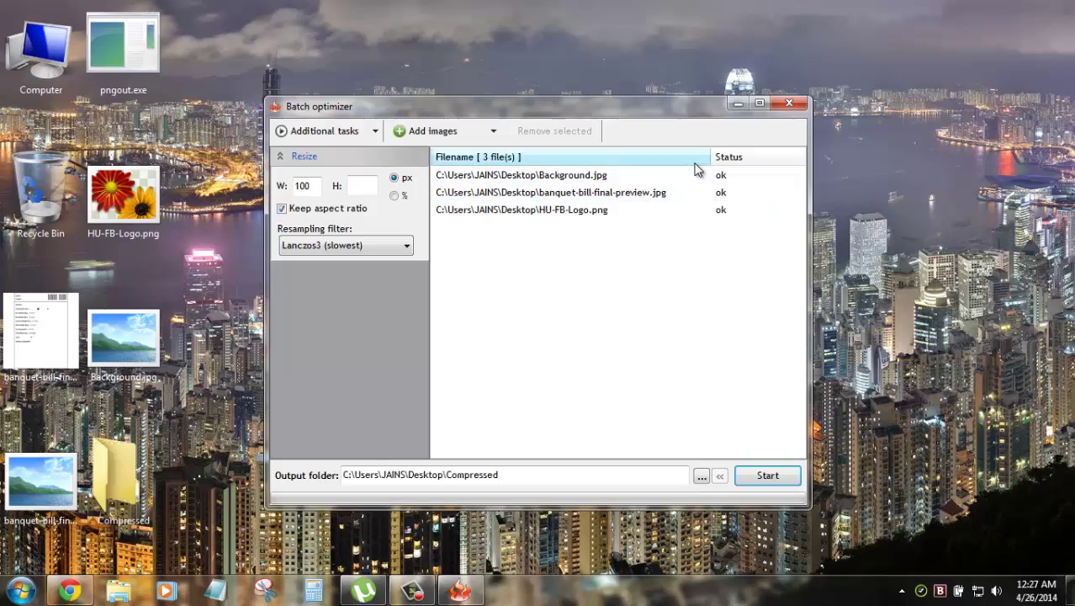
{"action": "double_click", "coordinate": [147, 470]}
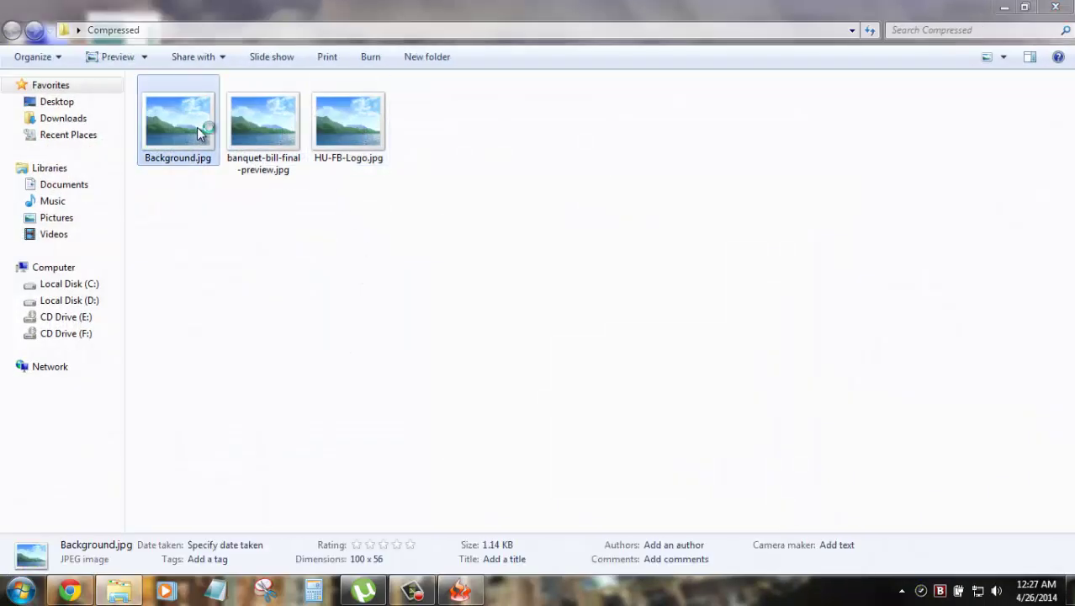
{"action": "left_click", "coordinate": [197, 127]}
{"action": "double_click", "coordinate": [197, 127]}
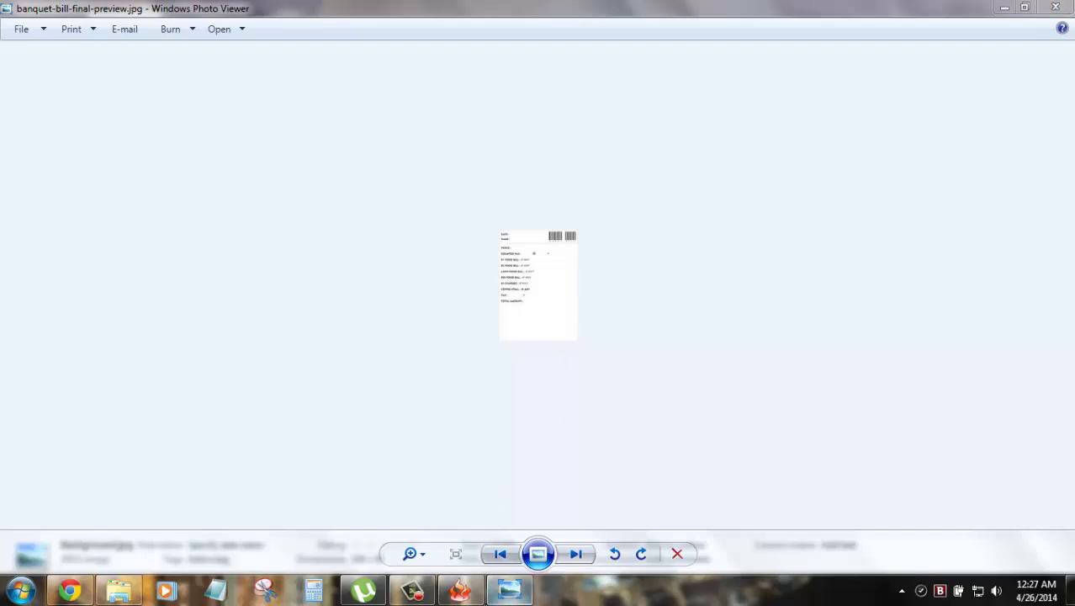
{"action": "key", "text": "alt+F4"}
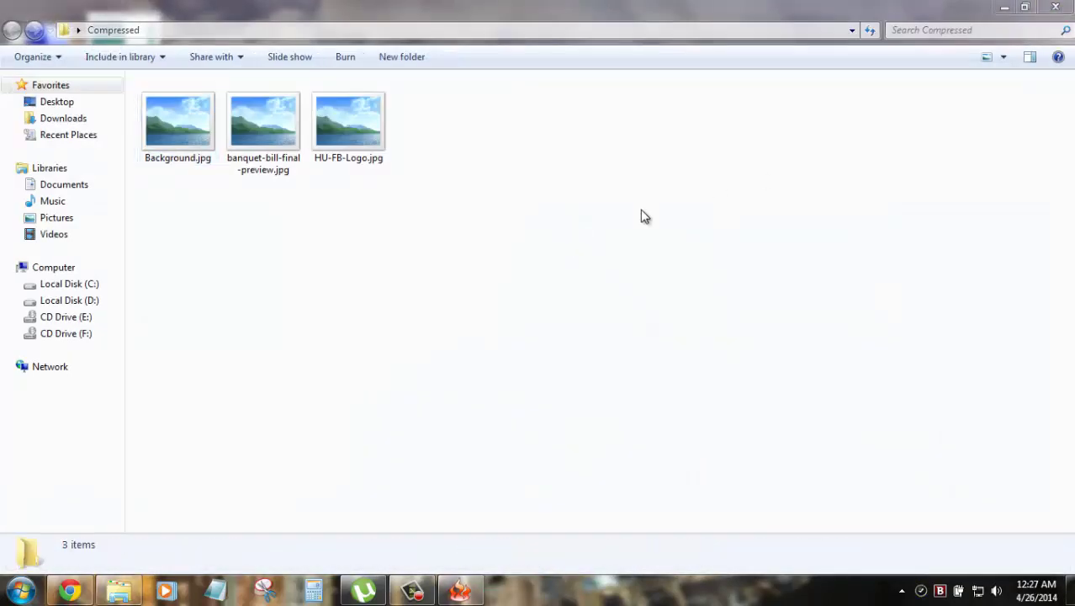
{"action": "left_click", "coordinate": [1055, 7]}
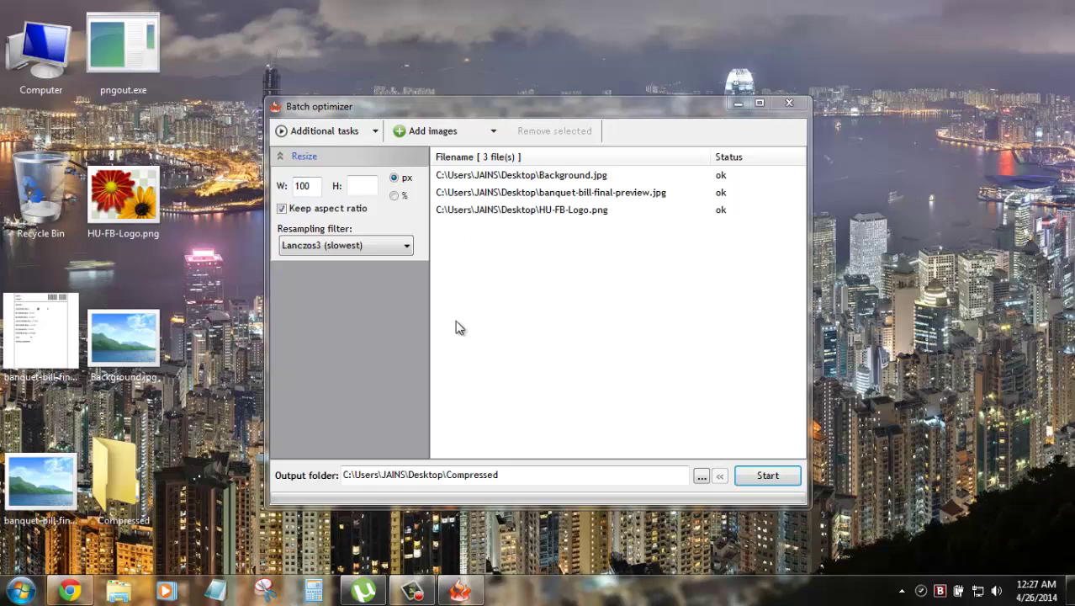
Step: Close the Batch optimizer, stay in Manual mode, and drag Background.jpg back into RIOT
{"action": "left_click", "coordinate": [791, 104]}
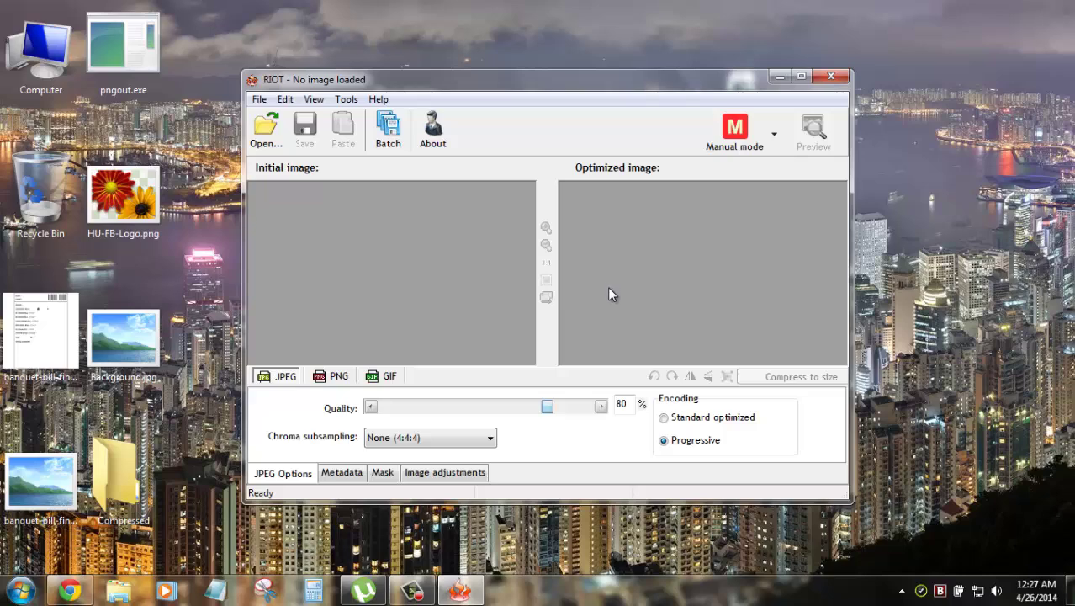
{"action": "left_click", "coordinate": [773, 134]}
{"action": "left_click", "coordinate": [574, 136]}
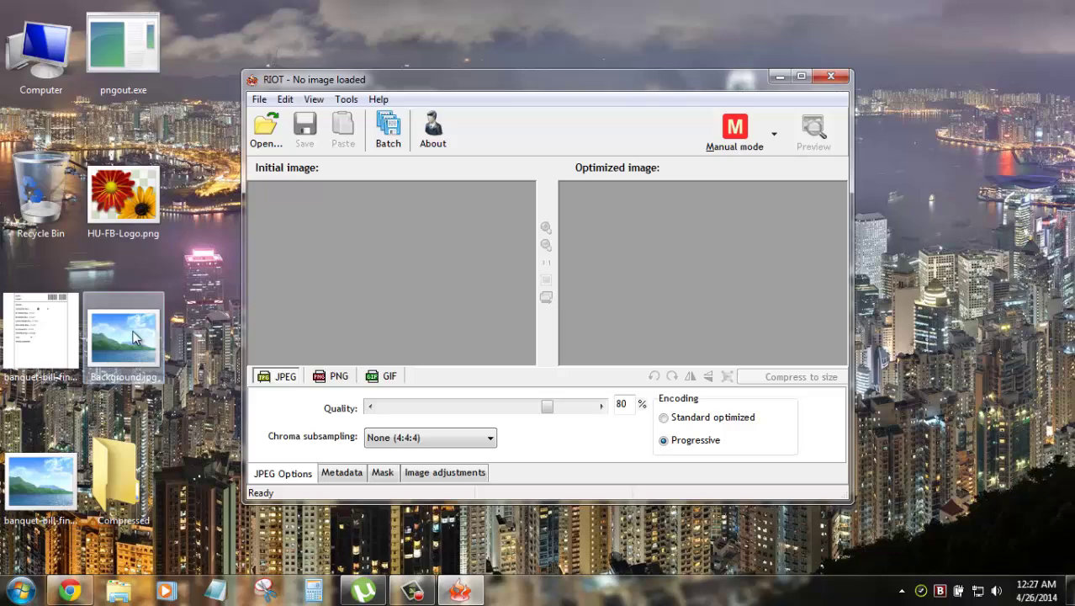
{"action": "left_click_drag", "start_coordinate": [135, 337], "coordinate": [338, 270]}
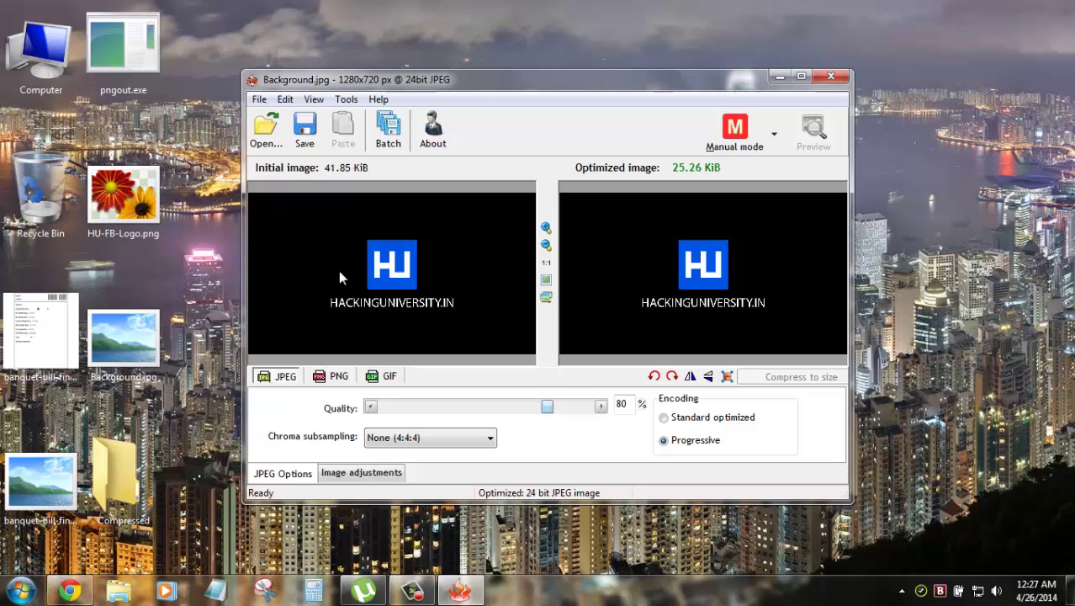
Step: Set brightness -35, contrast 73 and gamma 4.37, and invert the colours to a negative
{"action": "left_click", "coordinate": [360, 474]}
{"action": "left_click", "coordinate": [546, 261]}
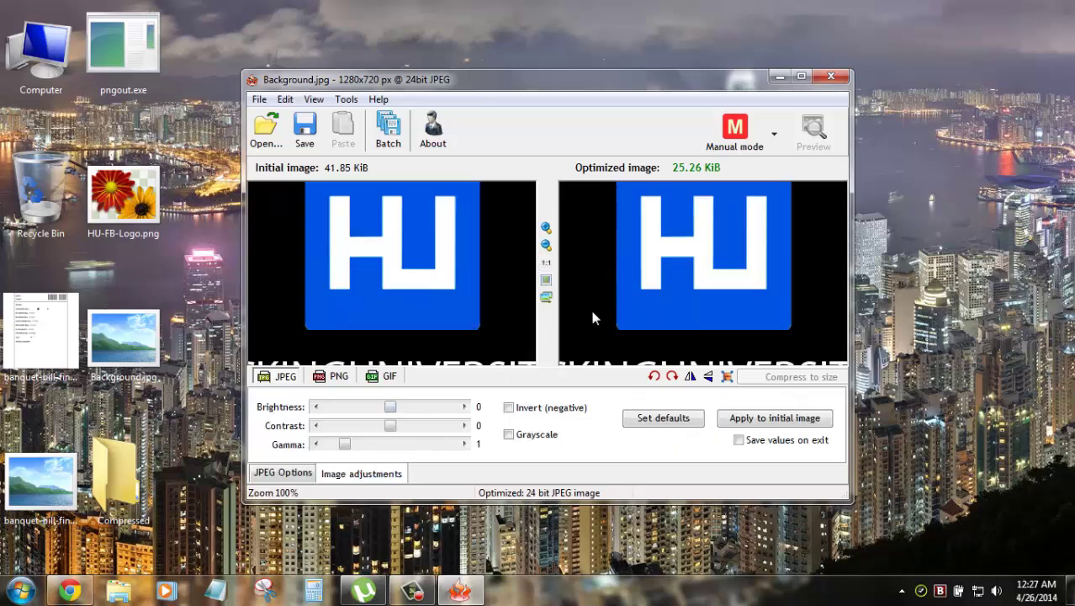
{"action": "left_click_drag", "start_coordinate": [641, 309], "coordinate": [708, 250]}
{"action": "left_click_drag", "start_coordinate": [390, 407], "coordinate": [434, 426]}
{"action": "left_click_drag", "start_coordinate": [344, 444], "coordinate": [395, 444]}
{"action": "left_click", "coordinate": [510, 408]}
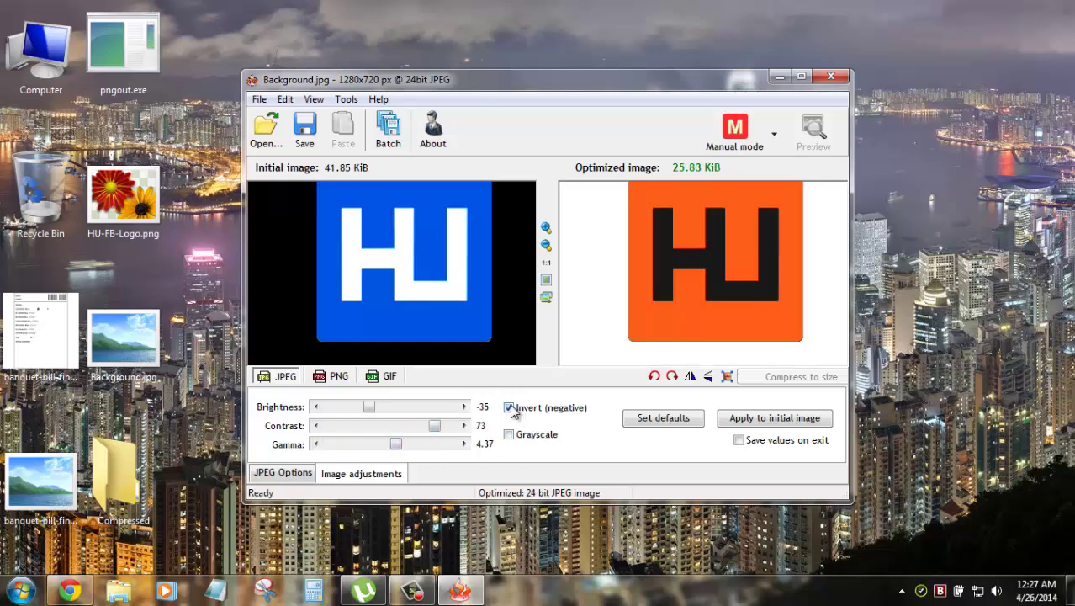
Step: Check the website text at original size, trying Grayscale on and then turning it back off
{"action": "left_click", "coordinate": [546, 279]}
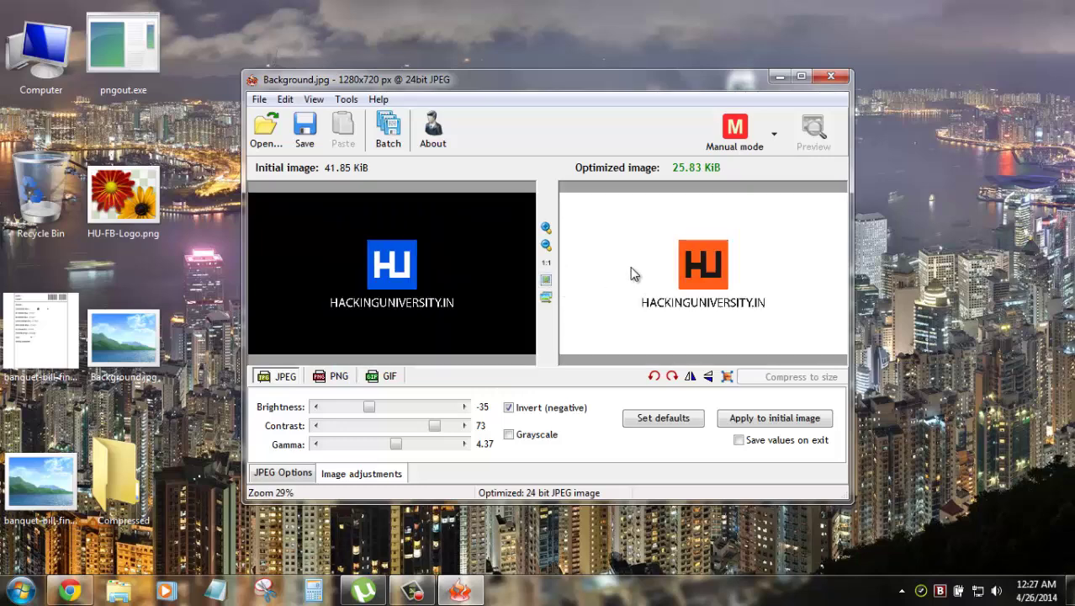
{"action": "left_click", "coordinate": [546, 265]}
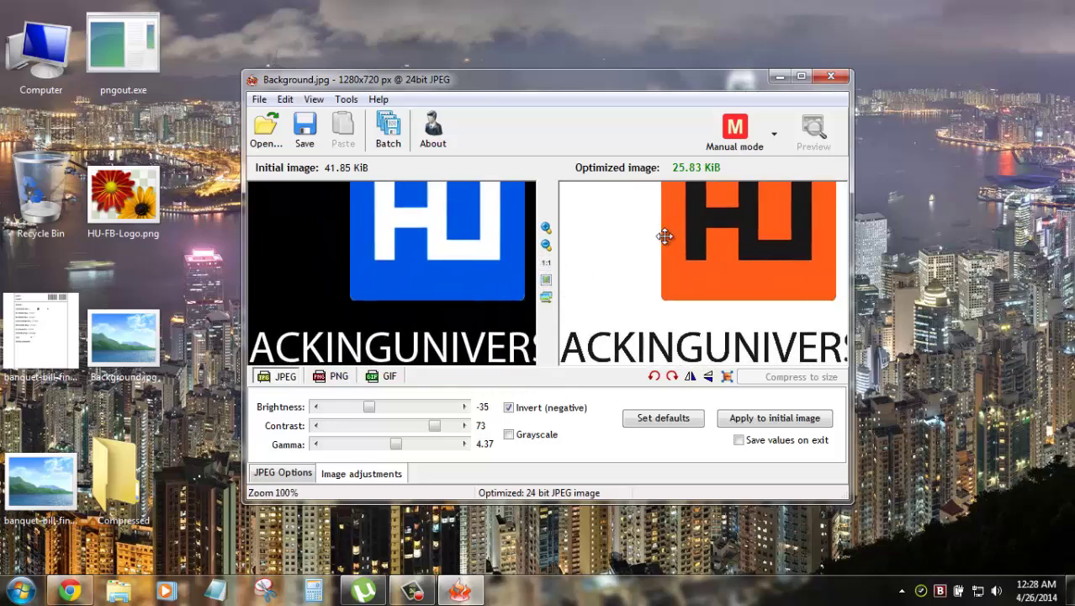
{"action": "left_click_drag", "start_coordinate": [633, 269], "coordinate": [599, 231]}
{"action": "left_click", "coordinate": [508, 435]}
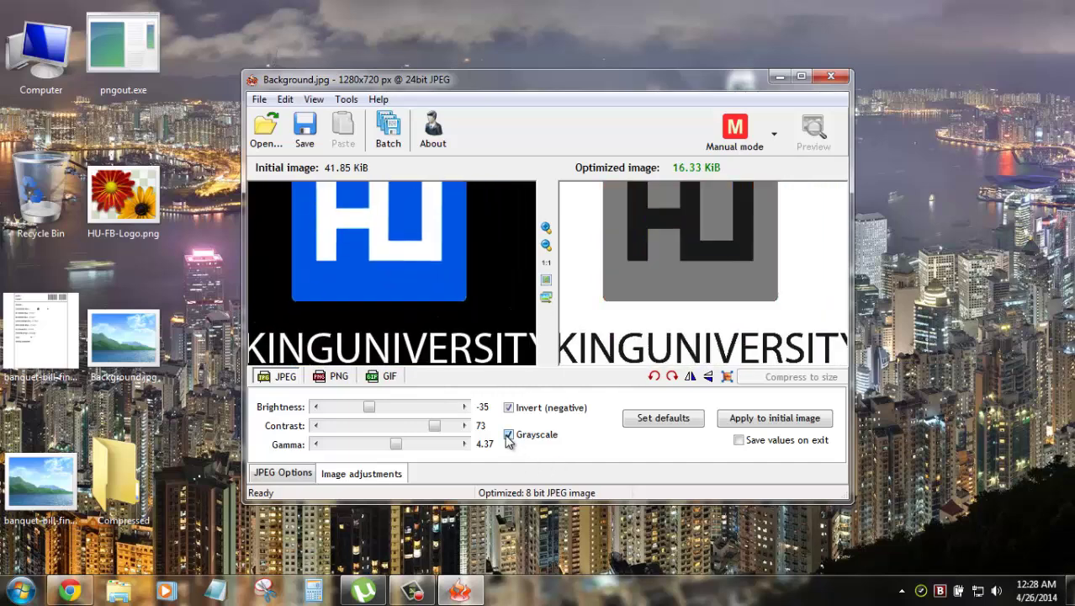
{"action": "left_click", "coordinate": [508, 435]}
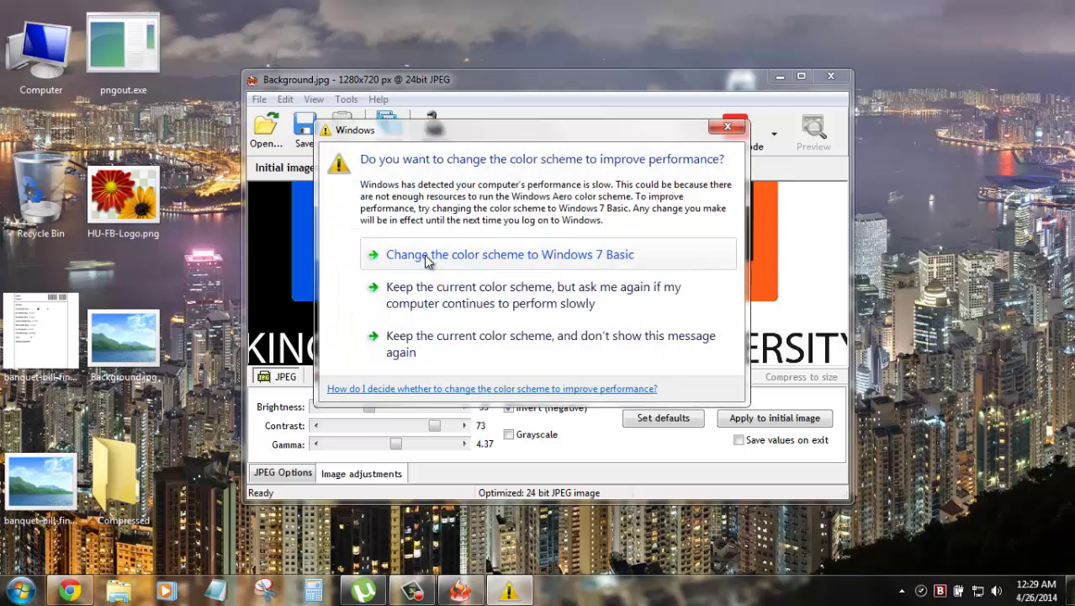
{"action": "left_click", "coordinate": [719, 127]}
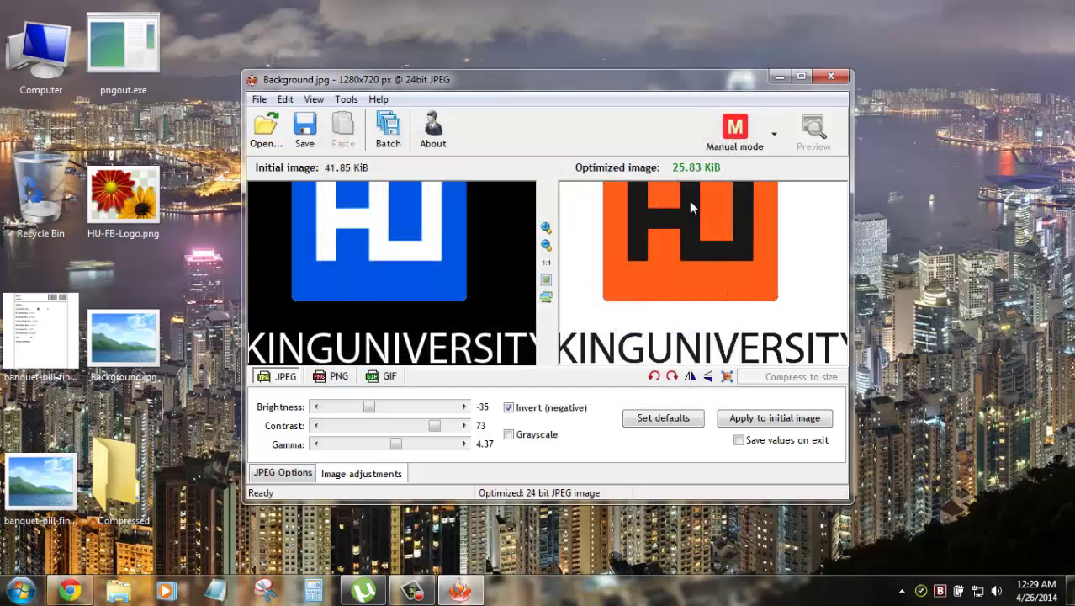